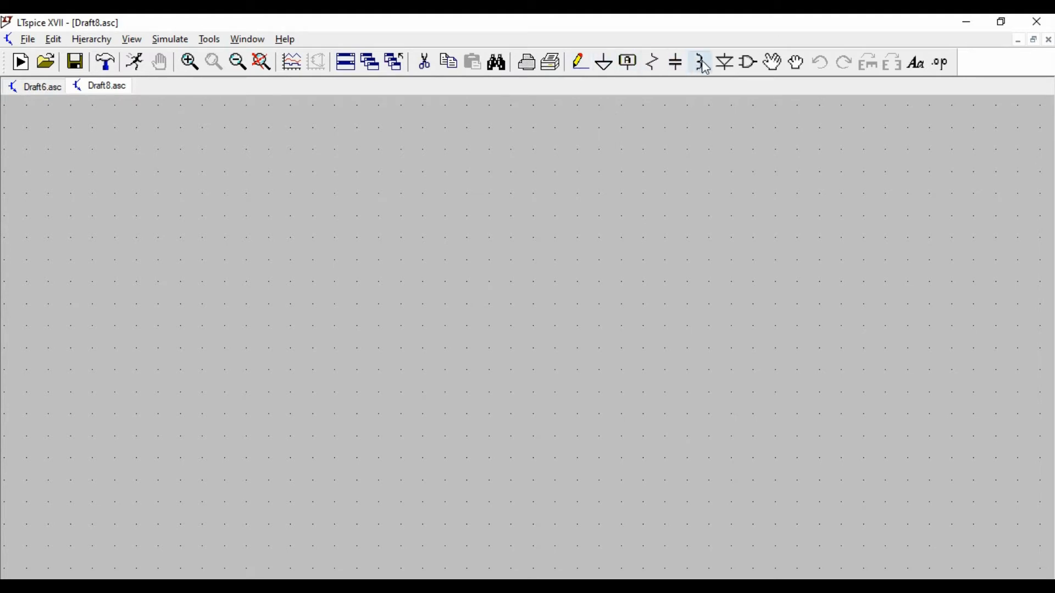
Place an LT1413 op amp from the OpAmps library in the middle of the empty schematic.
left_click(747, 62)
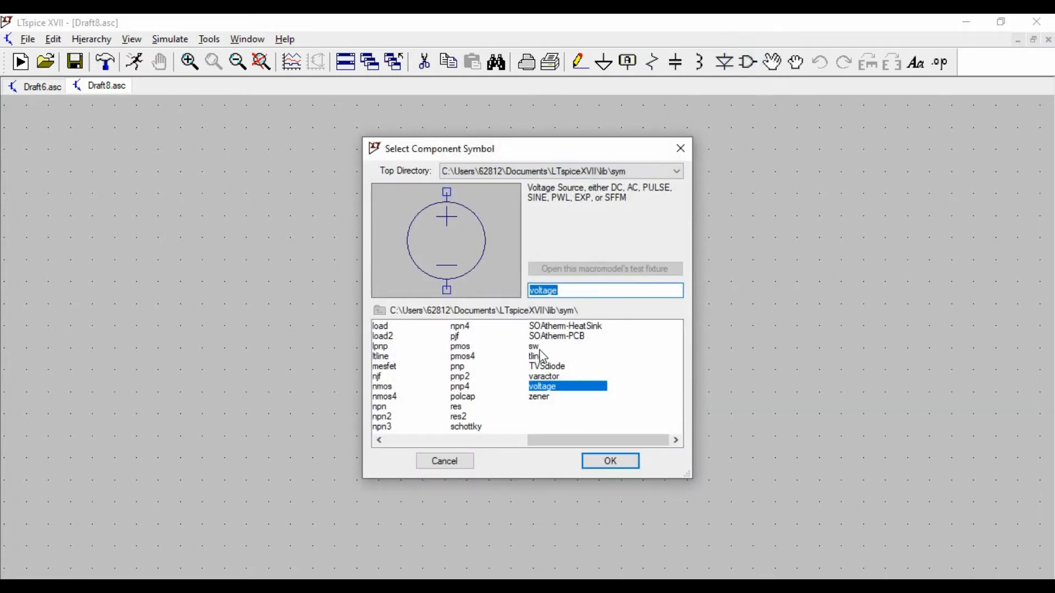
double_click(556, 339)
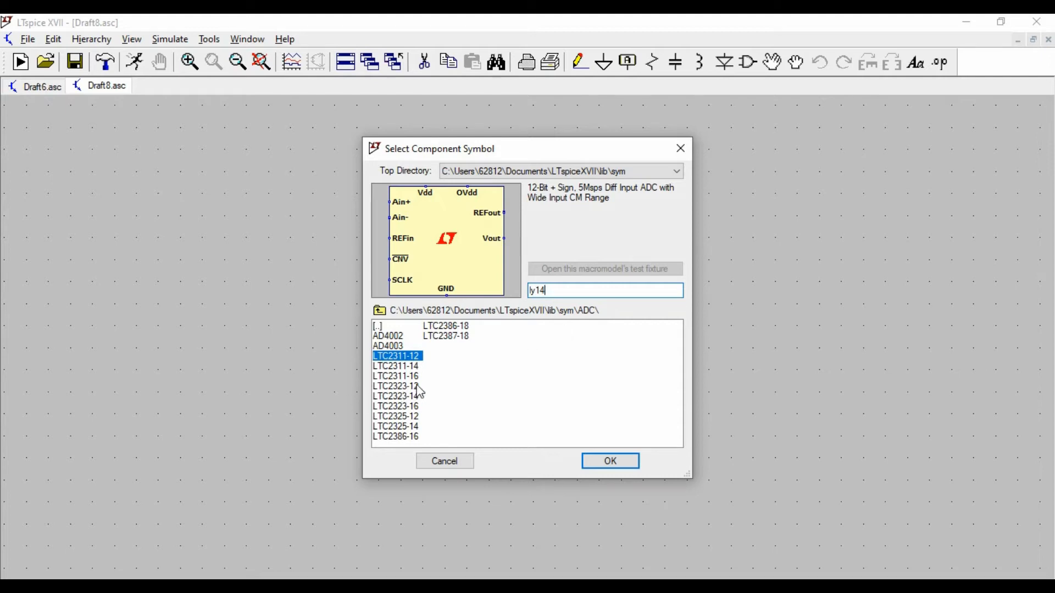
type("lt1")
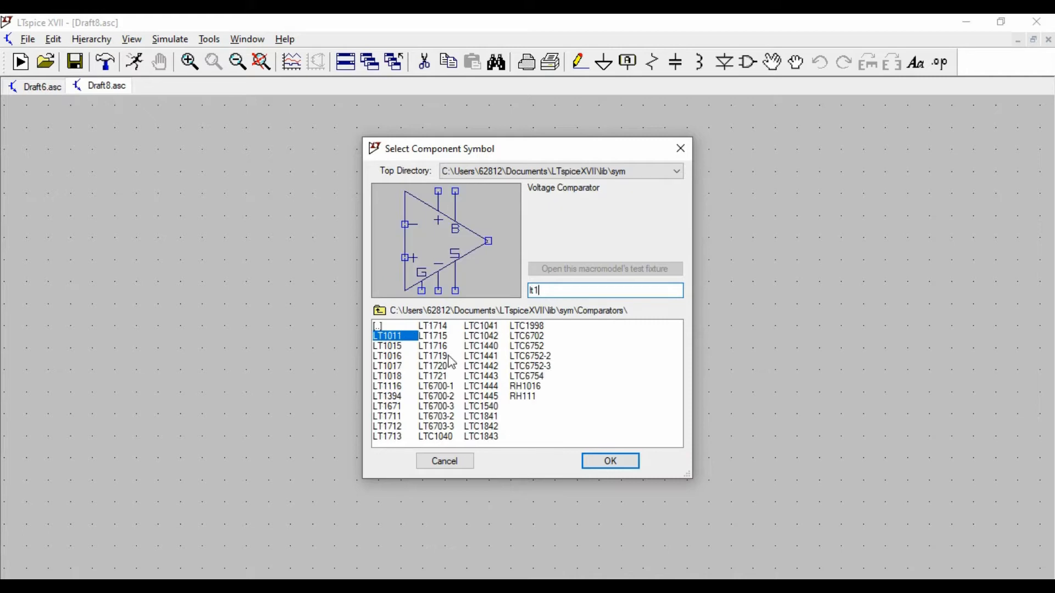
type("41")
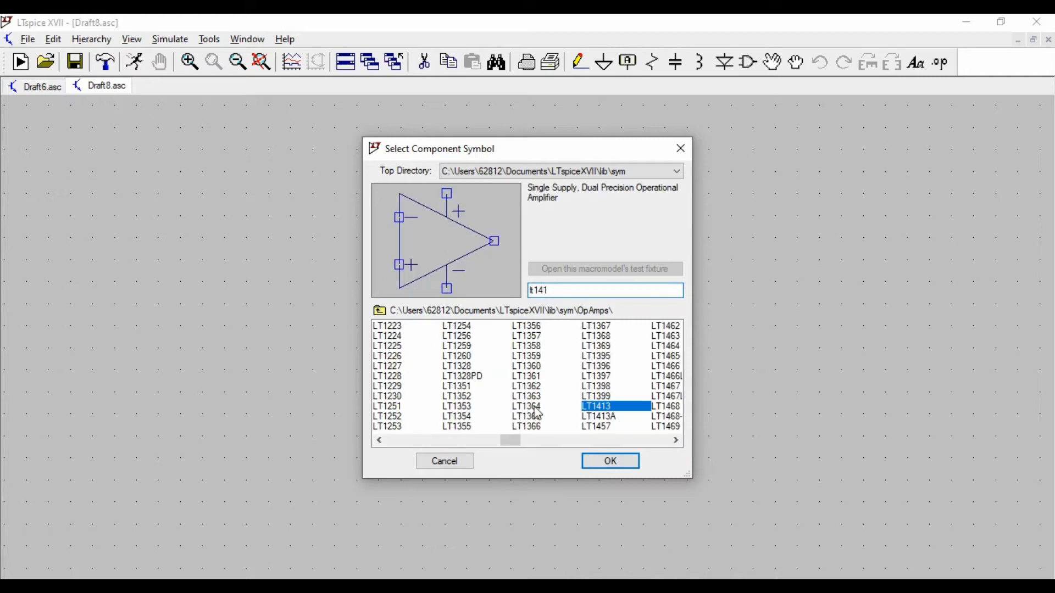
left_click(610, 462)
left_click(515, 328)
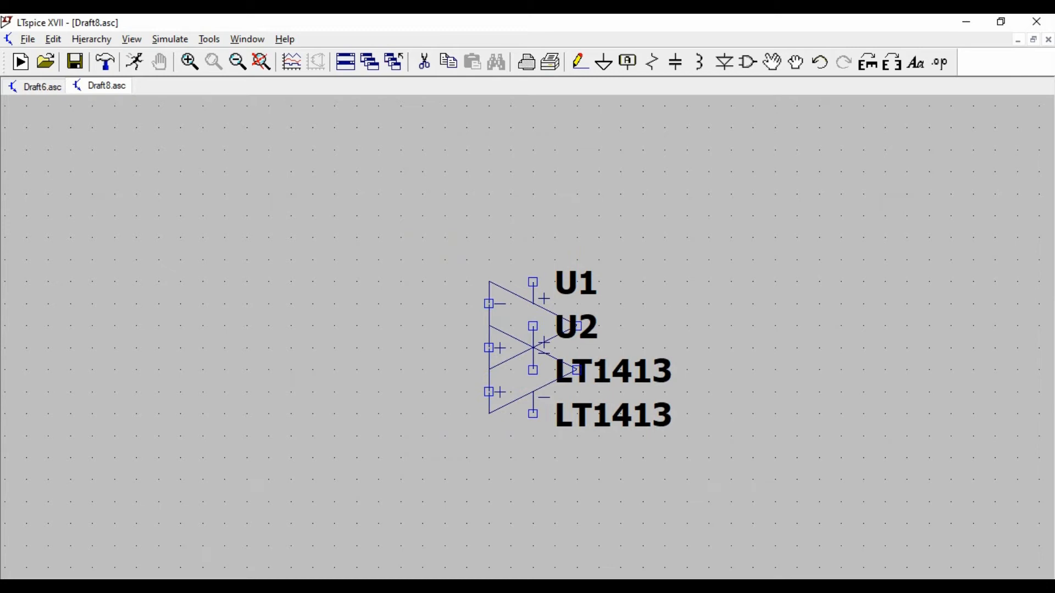
key("Escape")
Place two horizontal resistors, R1 and R2, on the input side of the op amp, with R2 level with the non-inverting input.
left_click(656, 63)
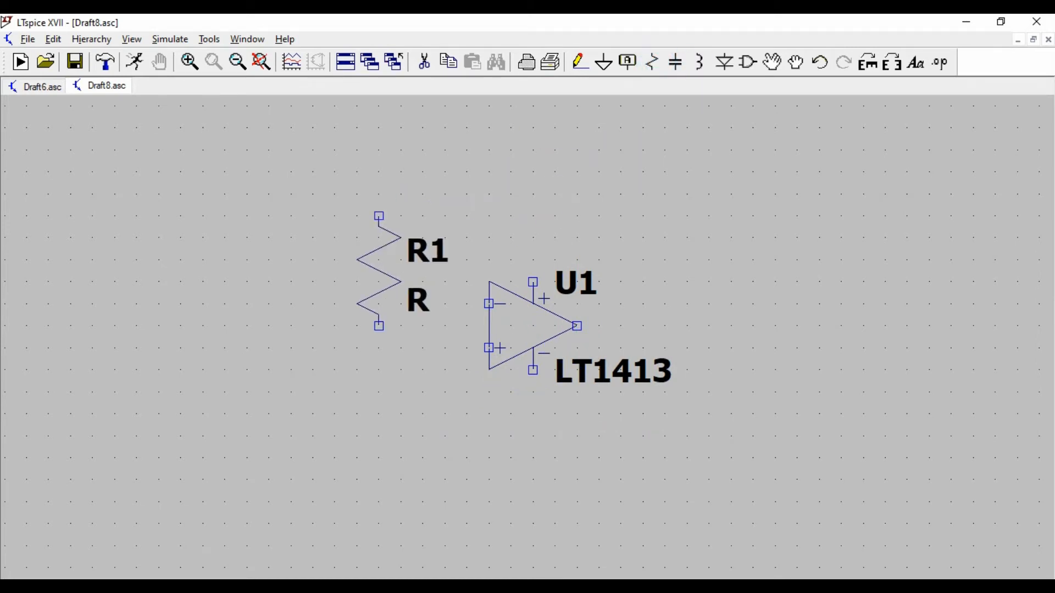
key("ctrl+r")
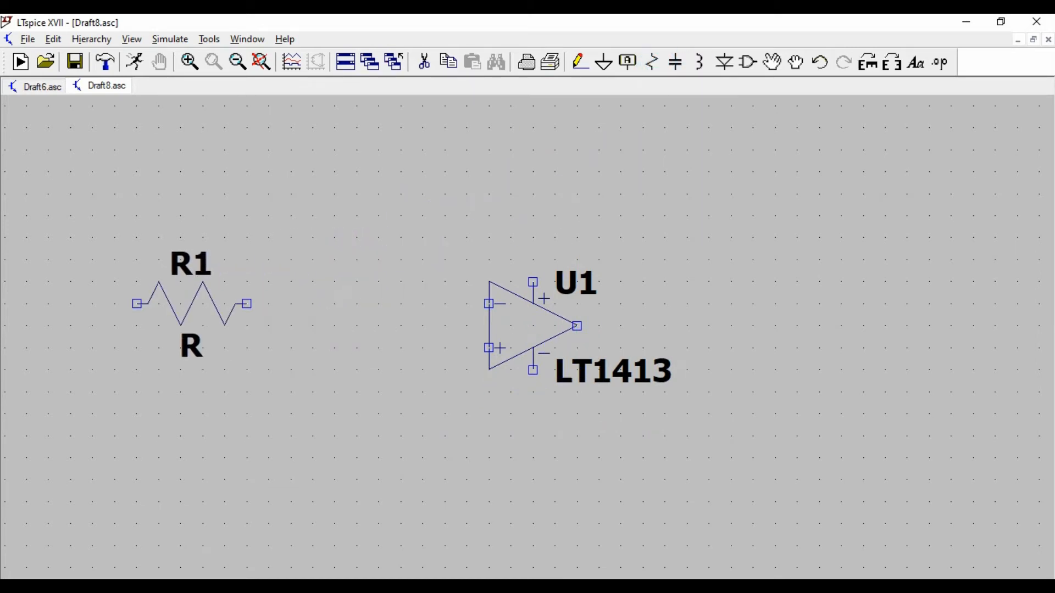
left_click(226, 297)
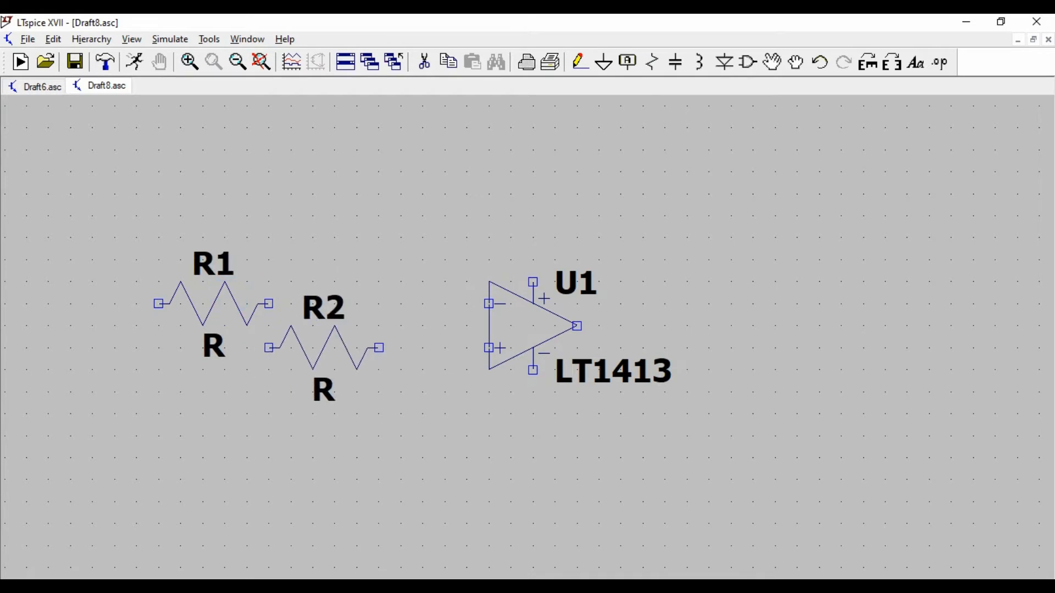
left_click(380, 343)
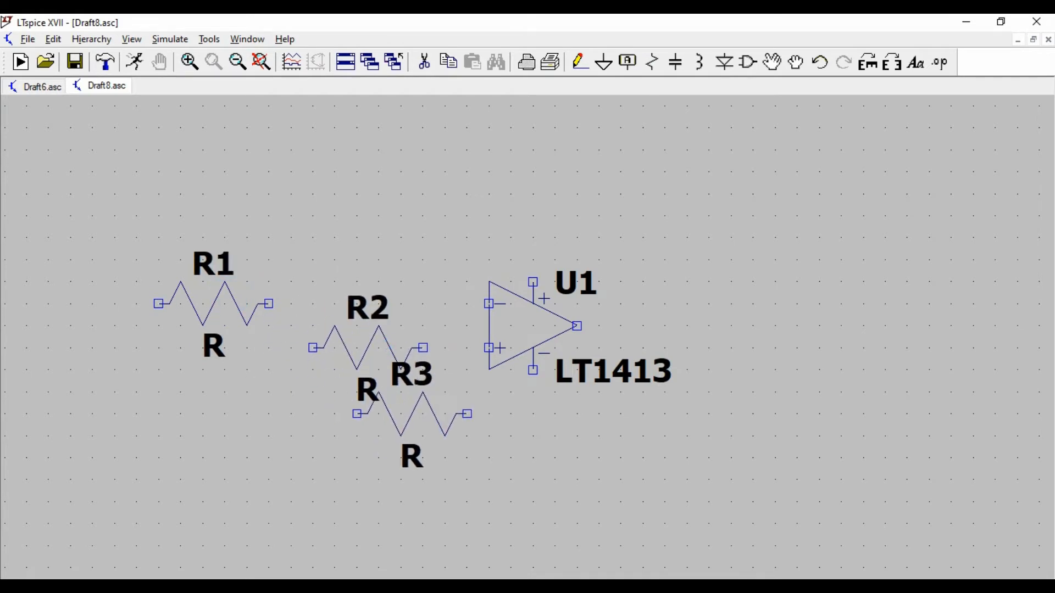
key("Escape")
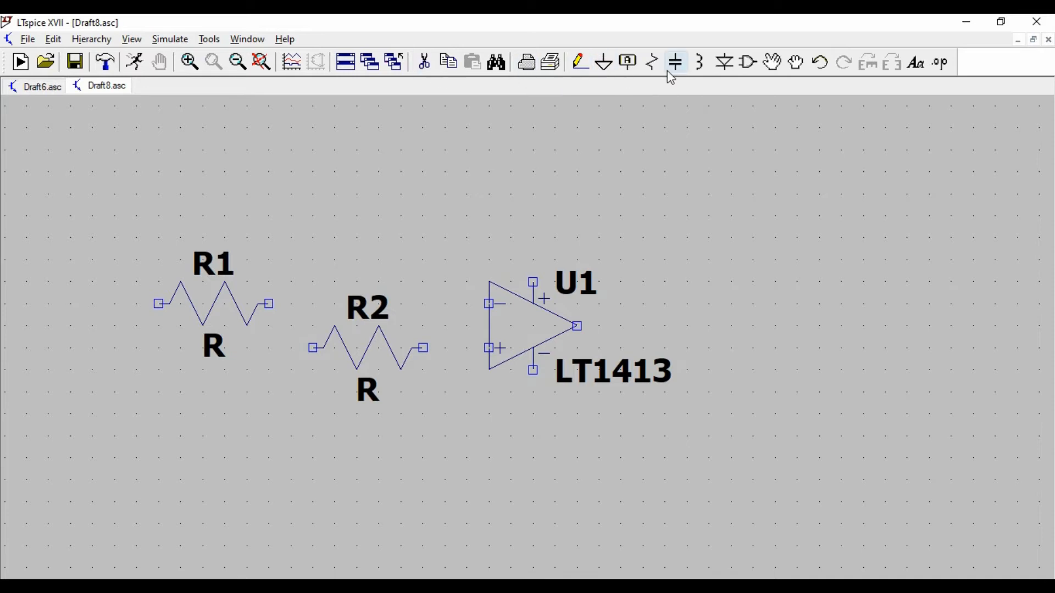
Place three voltage sources: V1 above the resistors, V2 below R2, and V3 below the op amp.
left_click(747, 62)
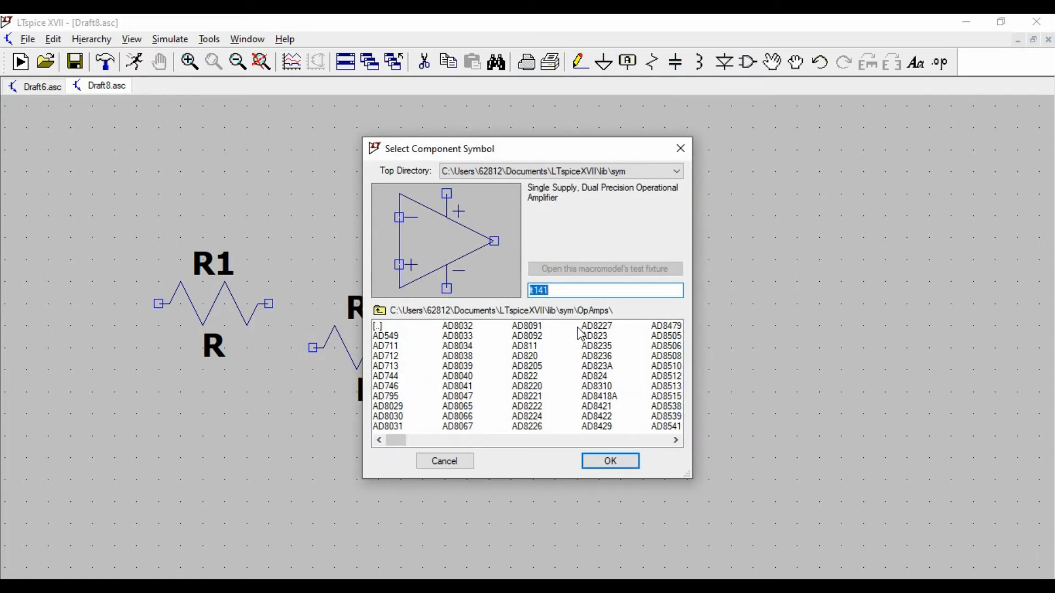
type("vol")
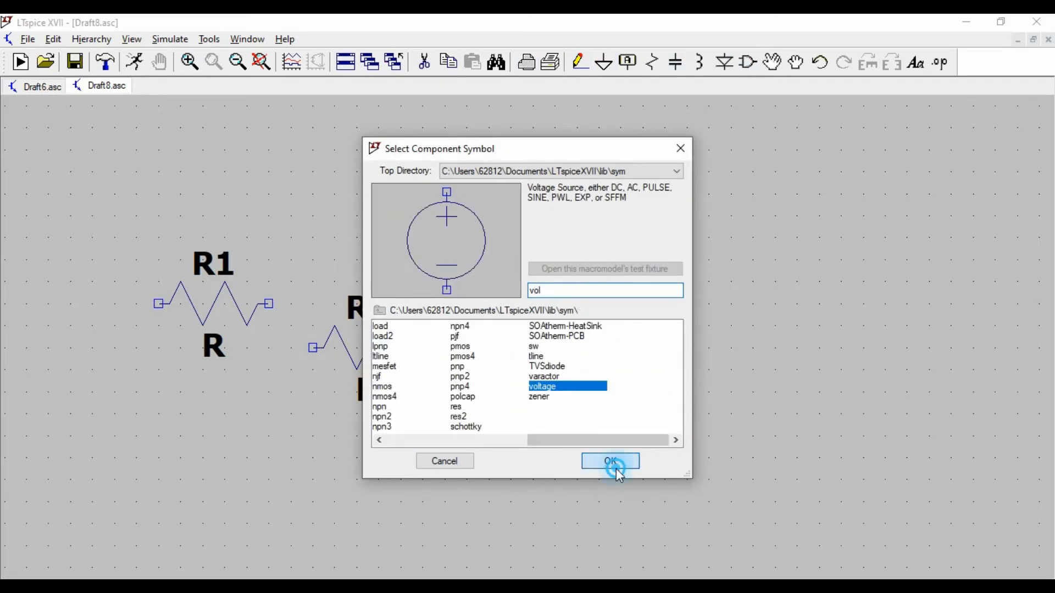
left_click(614, 467)
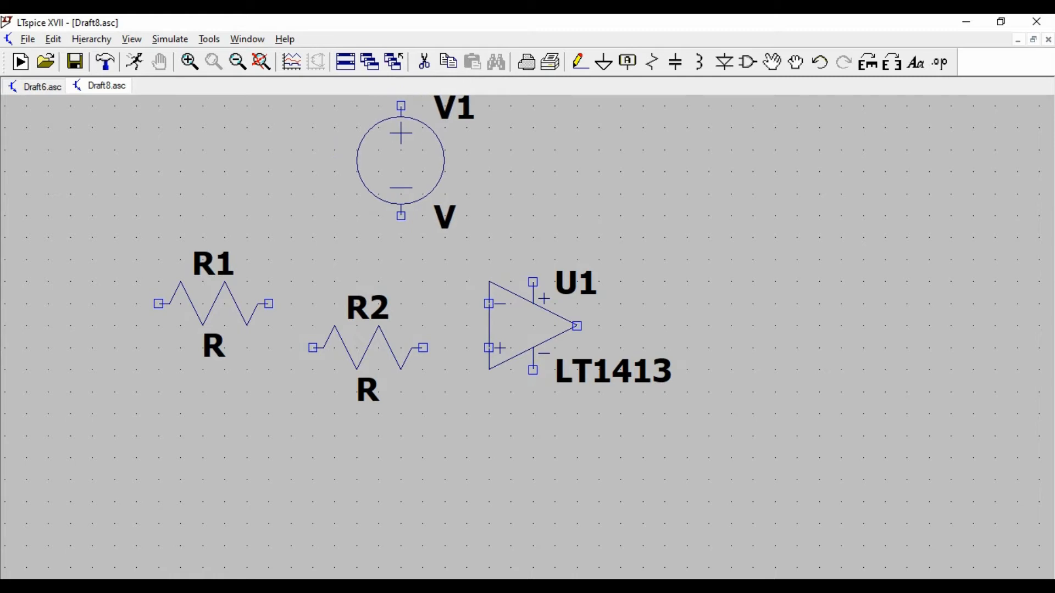
left_click(388, 142)
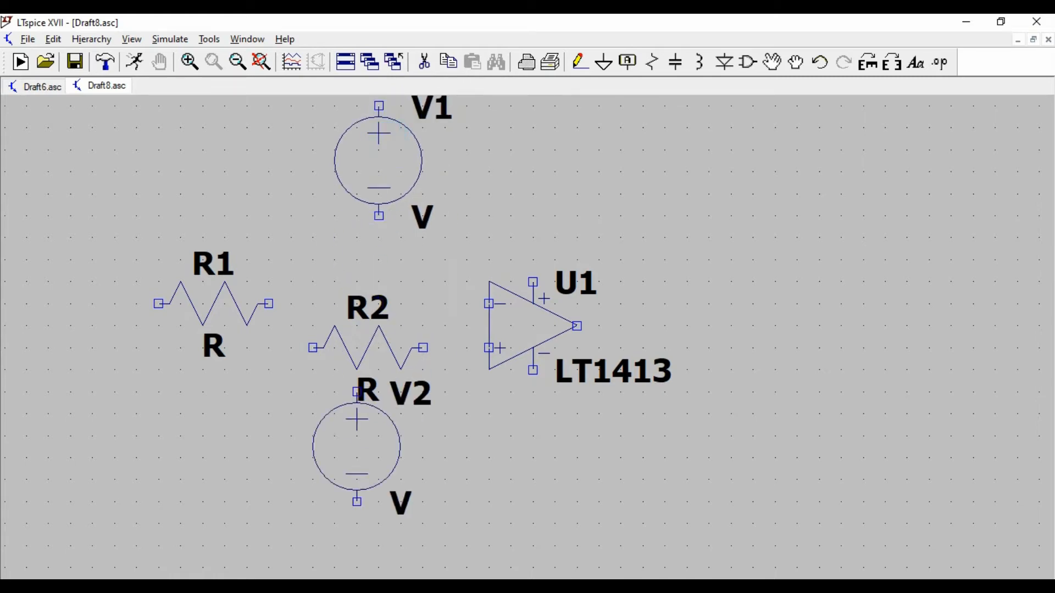
left_click(315, 490)
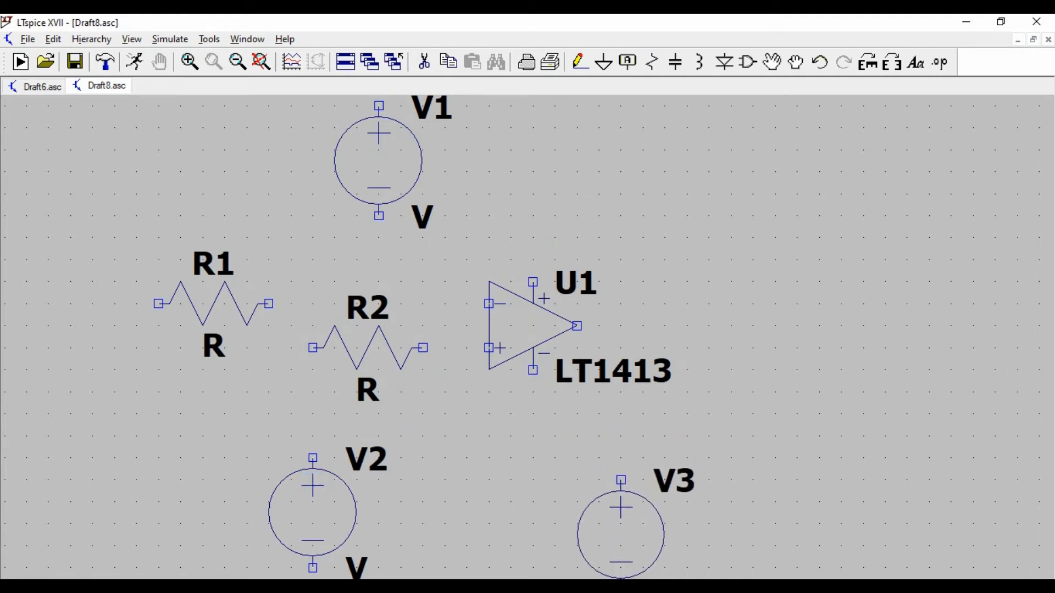
left_click(621, 535)
key("Escape")
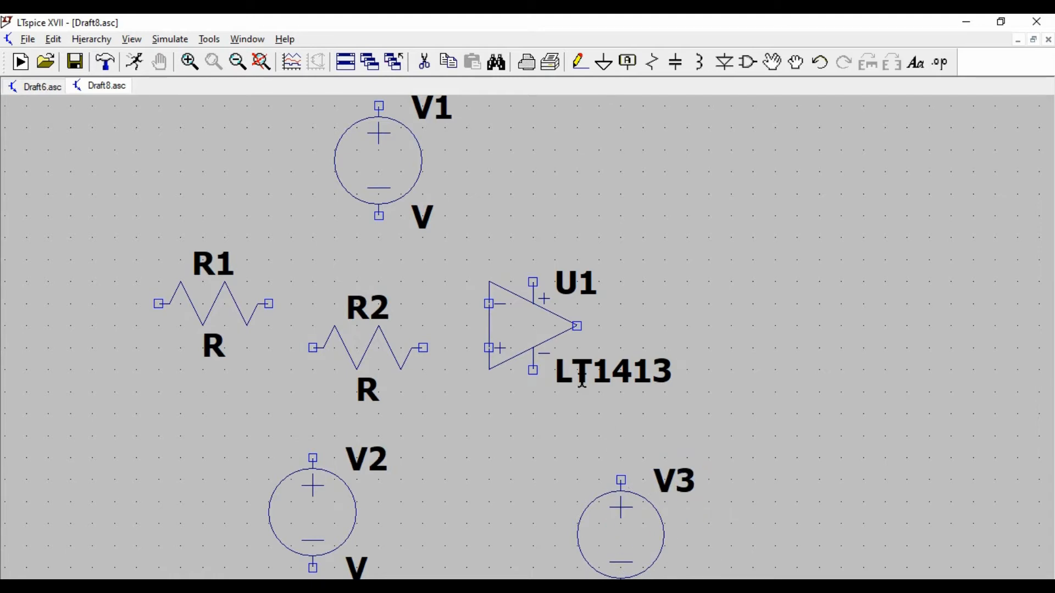
Wire R1 to the op amp's inverting input, and the non-inverting input through R2 to V2's positive terminal.
left_click(581, 62)
left_click(488, 304)
left_click(269, 304)
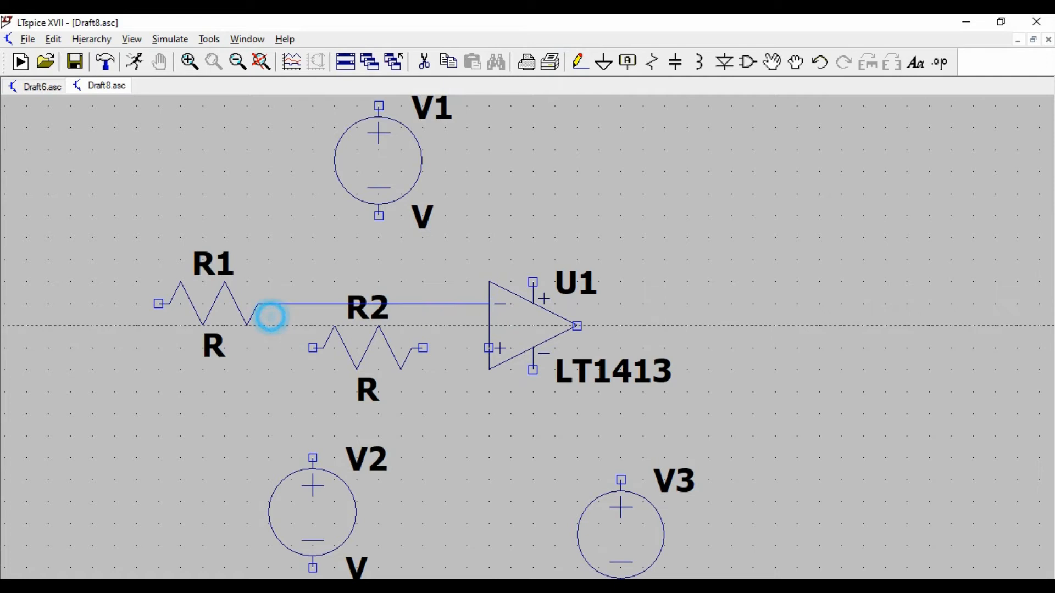
left_click(489, 348)
left_click(423, 347)
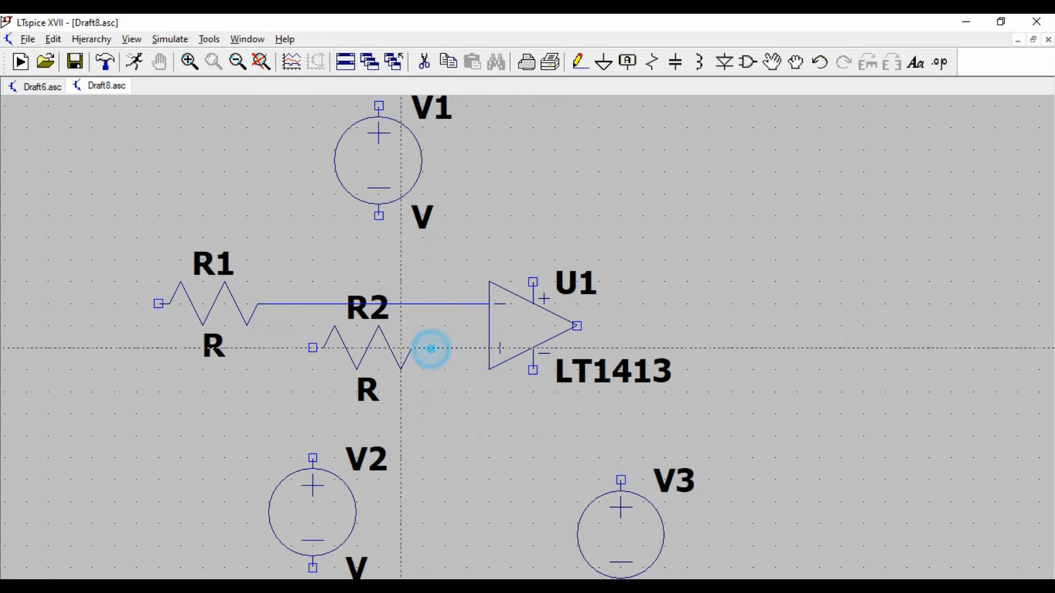
left_click(312, 347)
left_click(305, 459)
key("Escape")
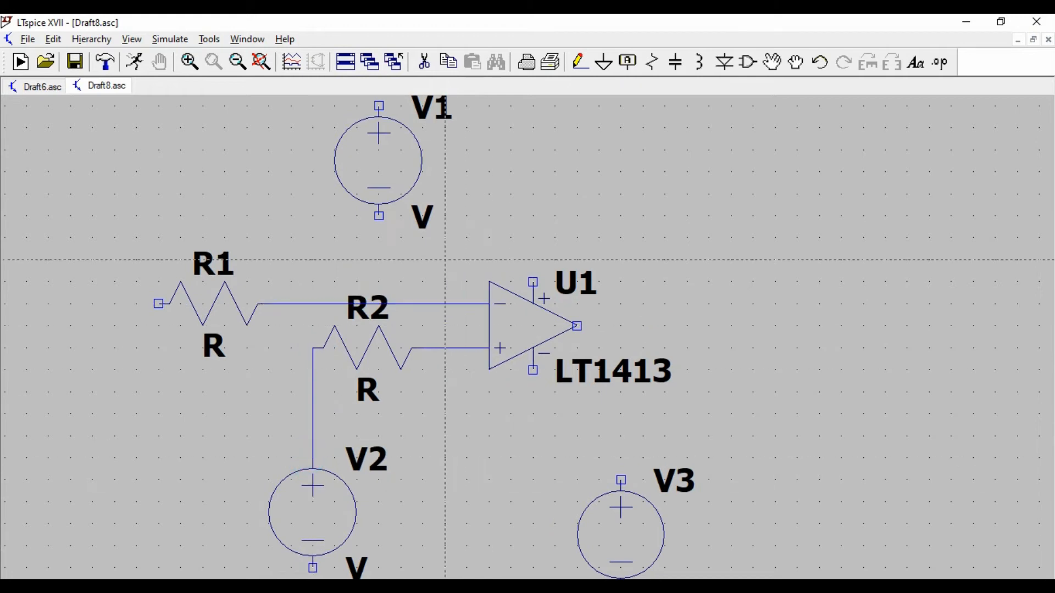
Wire the op amp's positive supply pin up and across to V1's positive terminal.
left_click(533, 282)
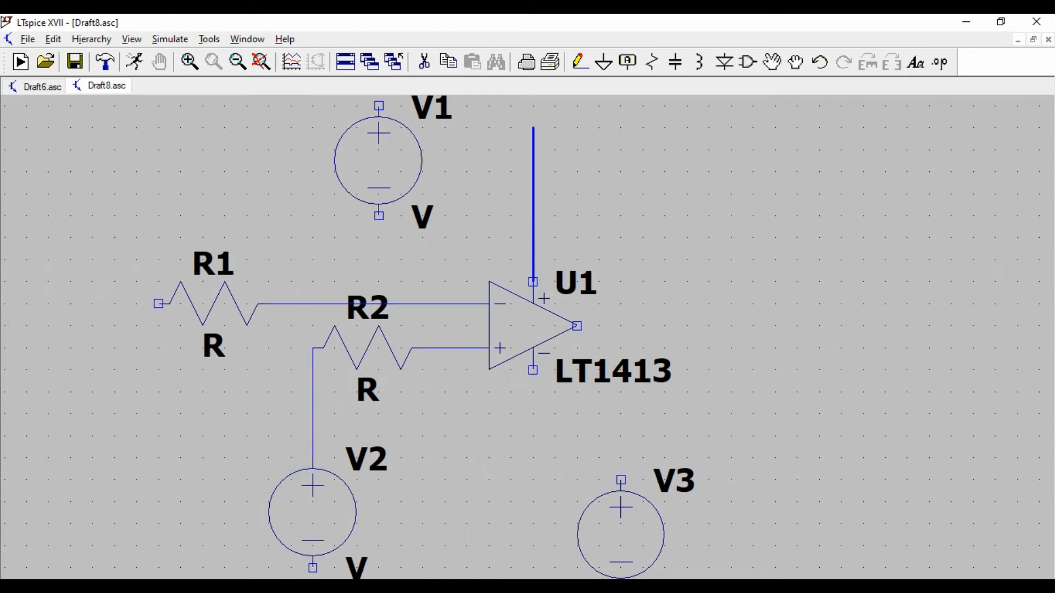
left_click(532, 228)
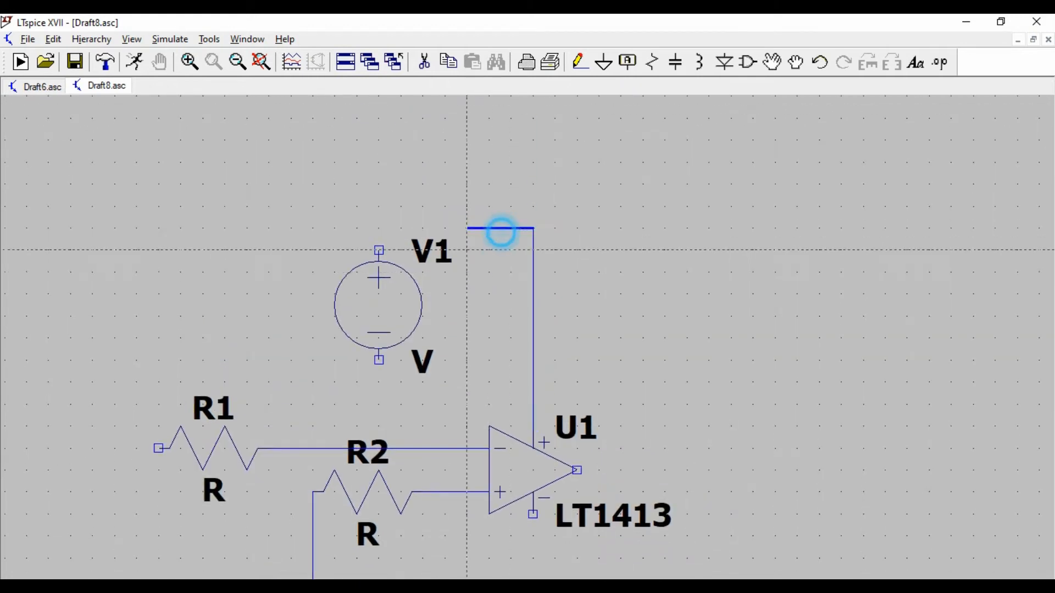
left_click(379, 250)
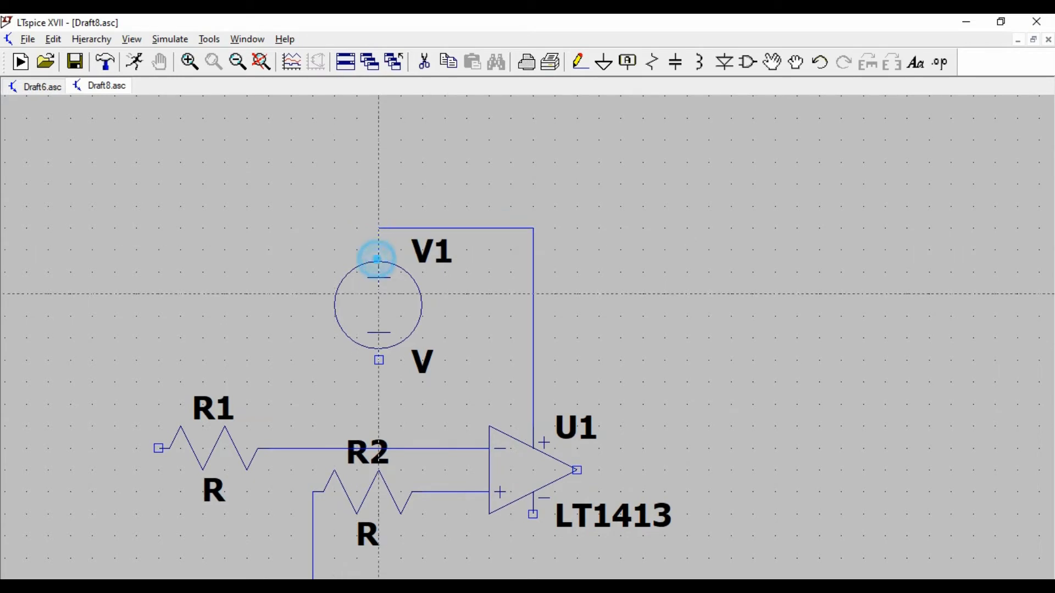
Rotate V3 by 180 degrees so its negative terminal faces up, and reposition it just below the op amp.
scroll(595, 323, "up", 1)
scroll(599, 323, "down", 3)
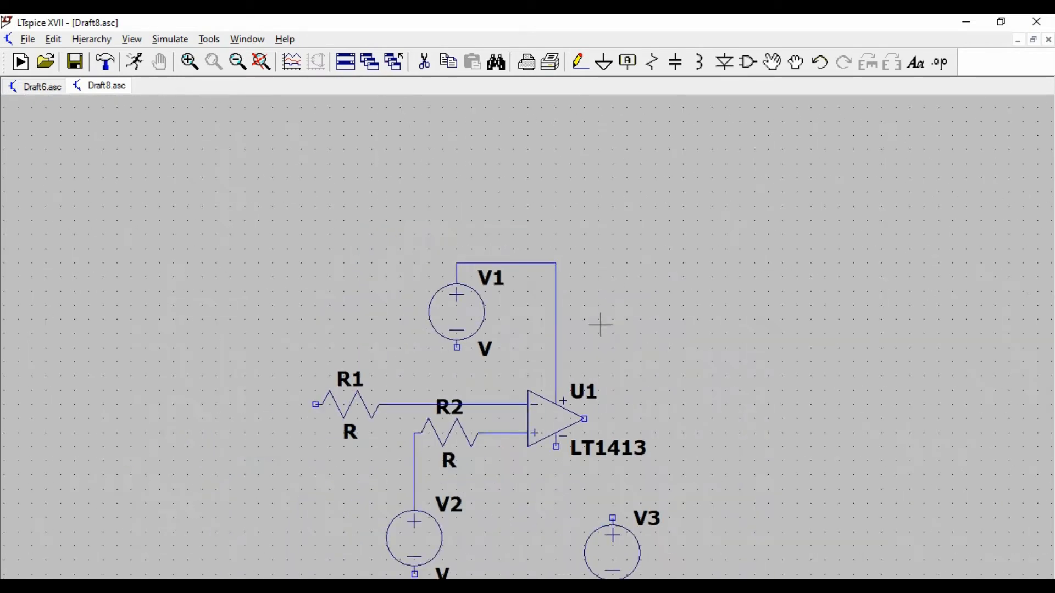
left_click_drag(300, 356, 273, 202)
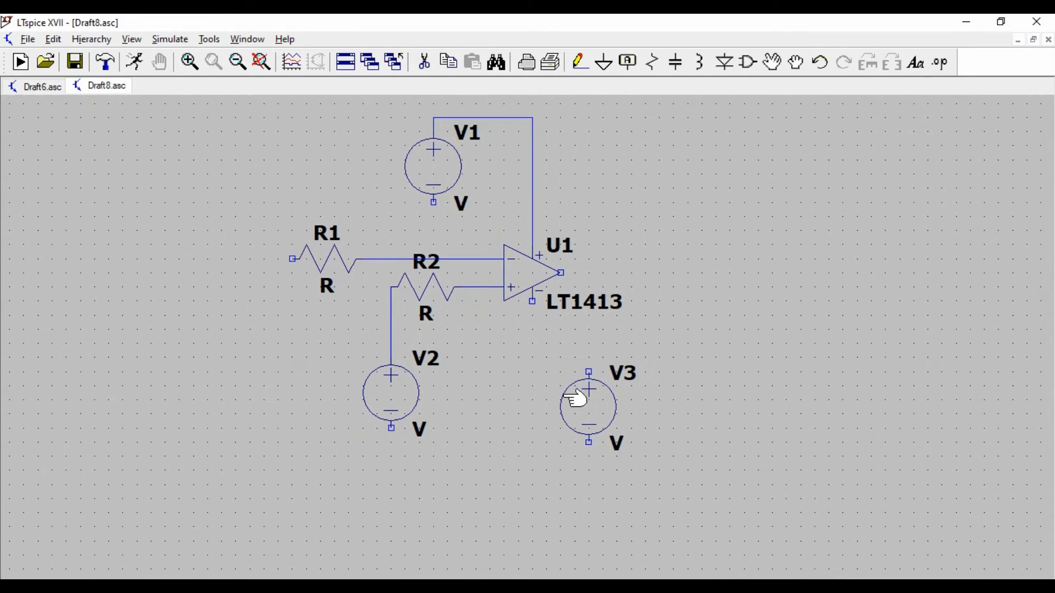
left_click(796, 61)
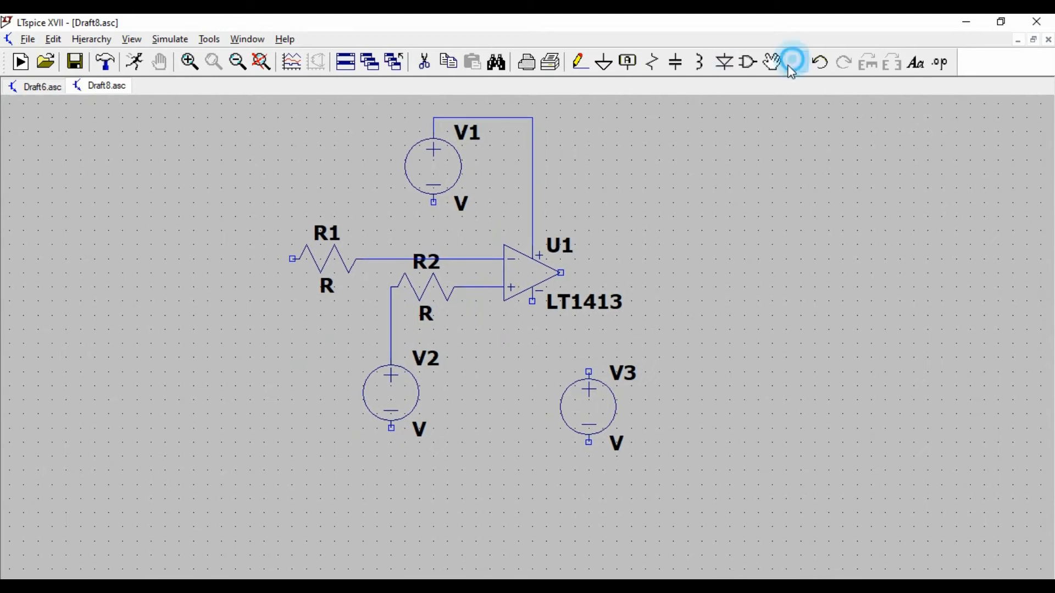
left_click_drag(558, 364, 726, 528)
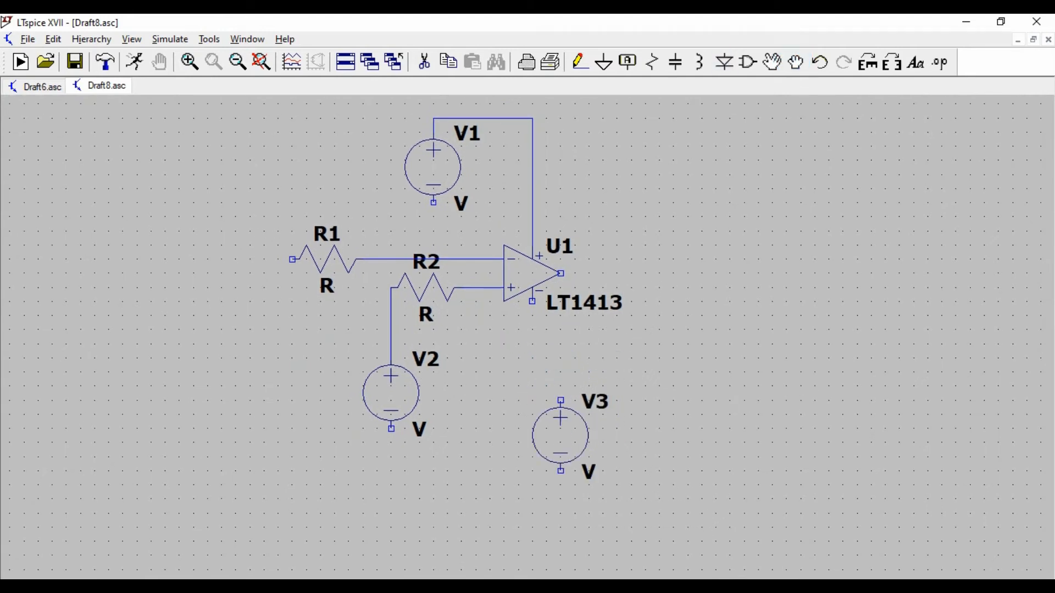
key("ctrl+r")
key("ctrl+r")
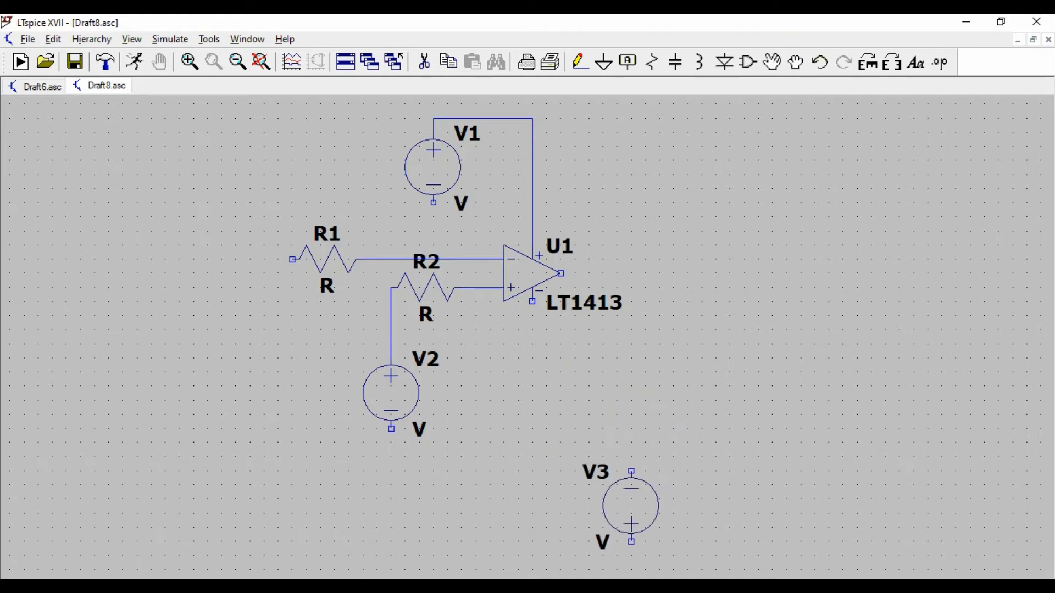
left_click(562, 374)
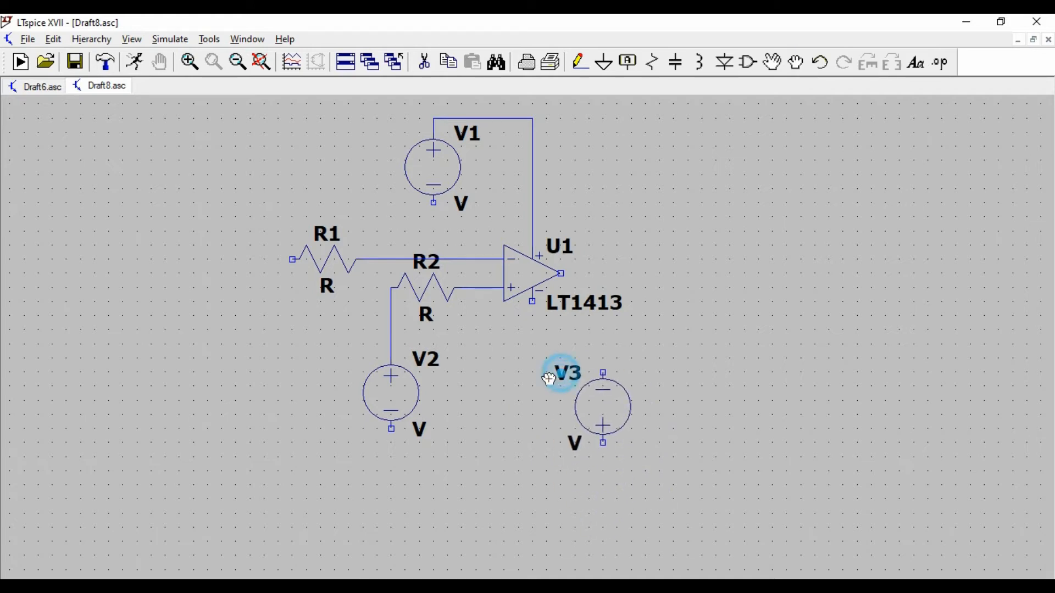
Wire the op amp's negative supply pin to V3's negative terminal.
left_click(583, 65)
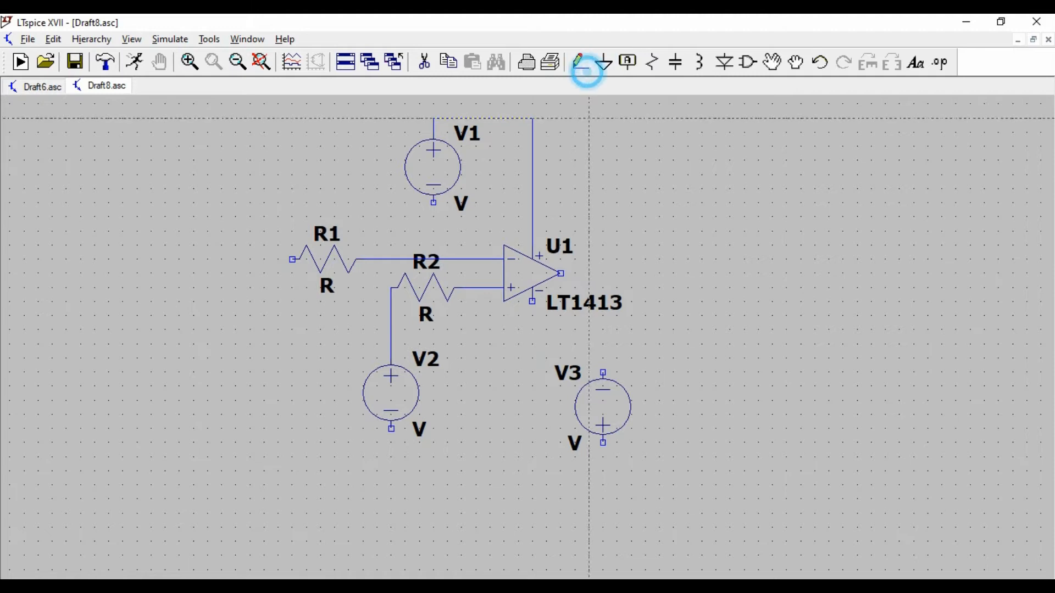
left_click(533, 302)
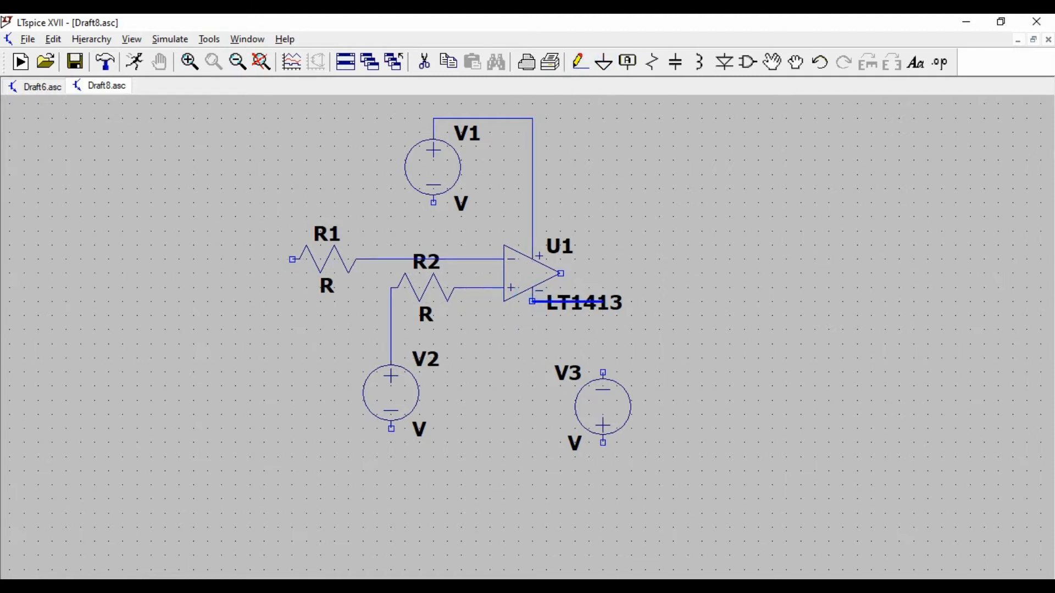
left_click(545, 329)
left_click(603, 329)
left_click(603, 372)
key("Escape")
key("Escape")
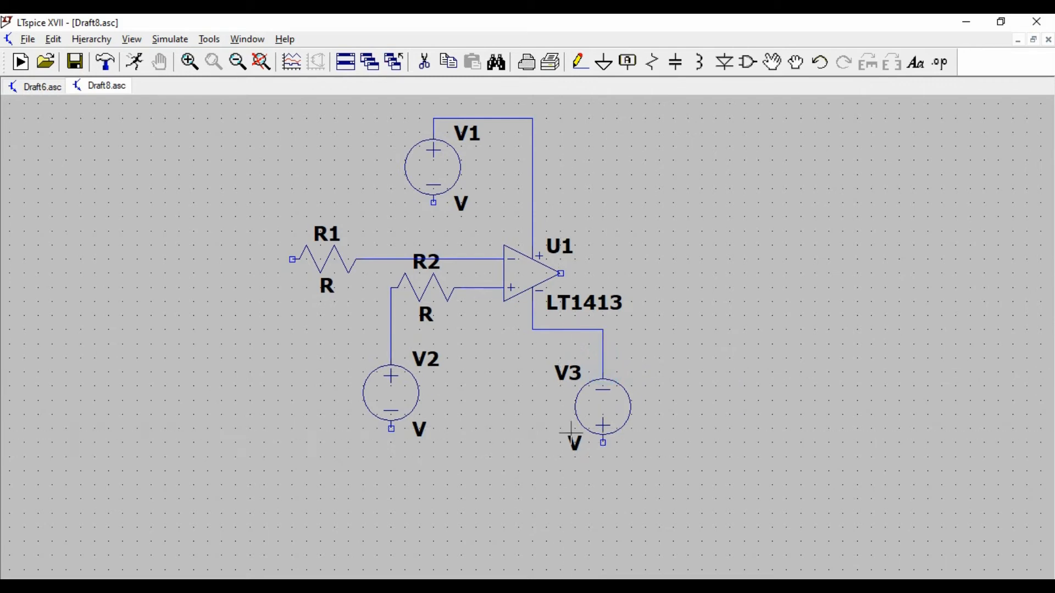
Place four ground symbols, one each below R1's free end, V2, V3 and V1.
left_click(602, 69)
left_click(292, 334)
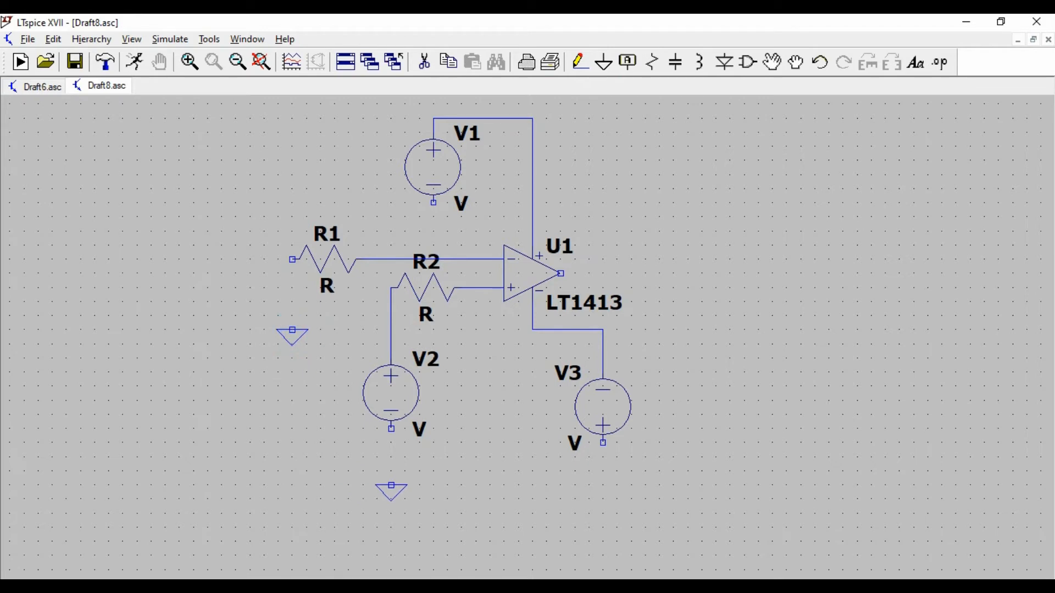
left_click(391, 474)
left_click(603, 488)
left_click(434, 233)
Wire R1's free end, V2's negative terminal and V3's positive terminal to their ground symbols.
left_click(580, 62)
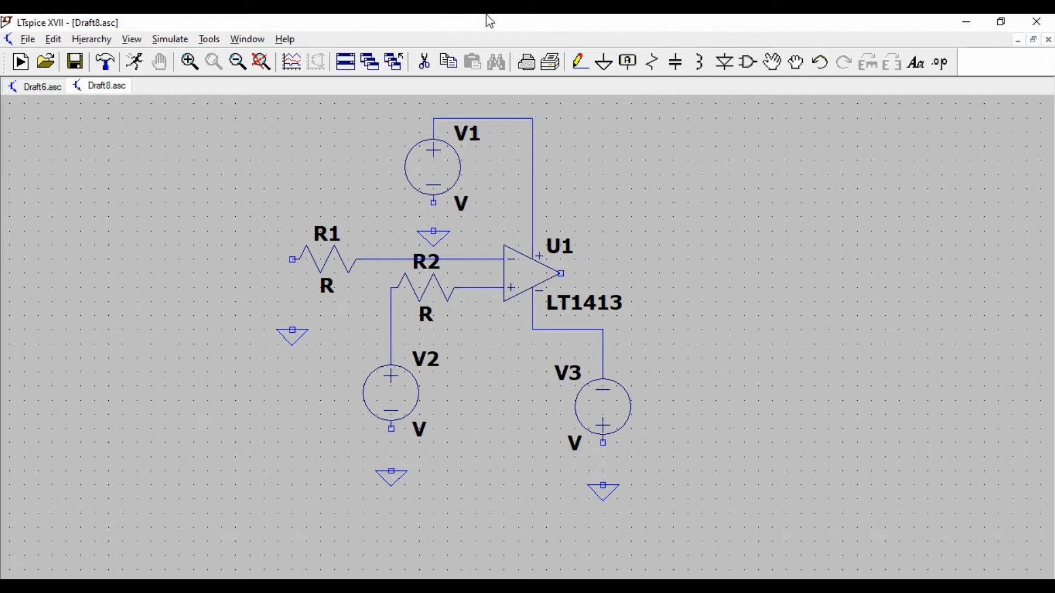
left_click(581, 62)
left_click(292, 259)
left_click(292, 332)
left_click(391, 287)
left_click(391, 428)
left_click(391, 472)
left_click(603, 442)
left_click(603, 485)
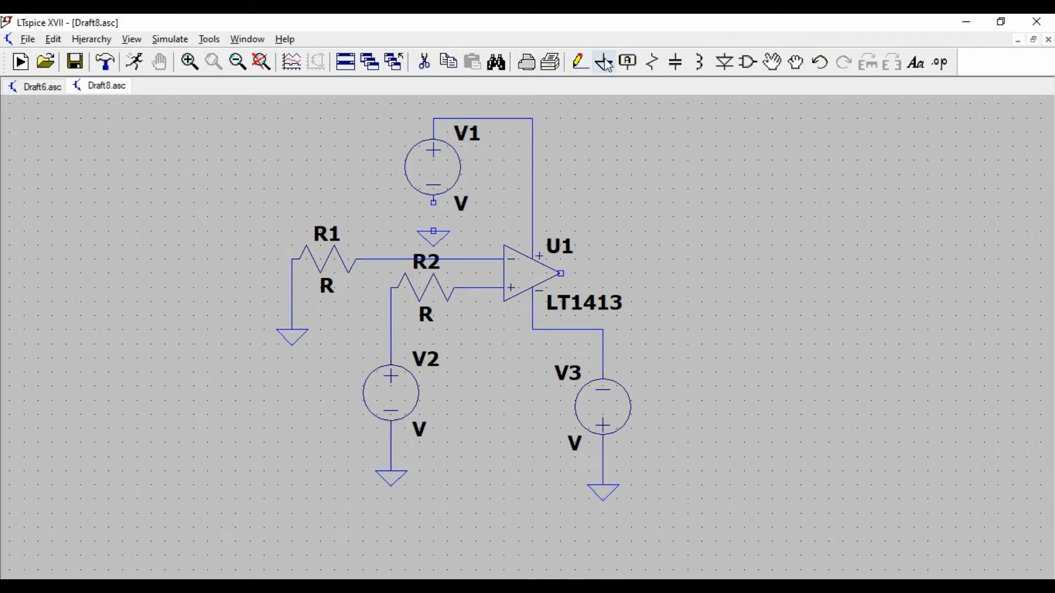
Place a net label named Vout with the Output port type, level with the op amp's output and a short distance from it.
left_click(626, 64)
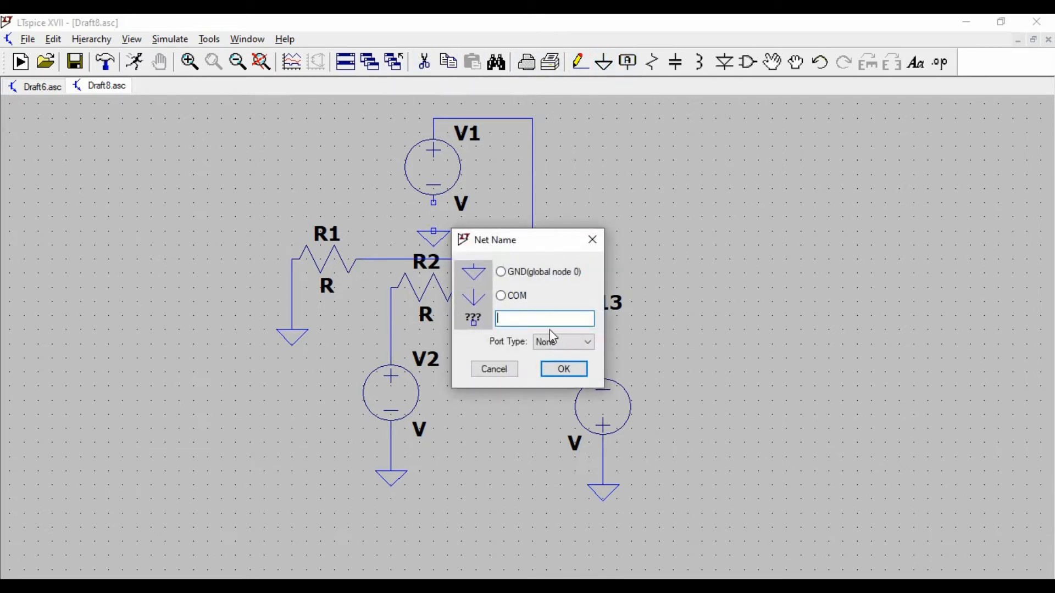
type("Vout")
left_click(582, 342)
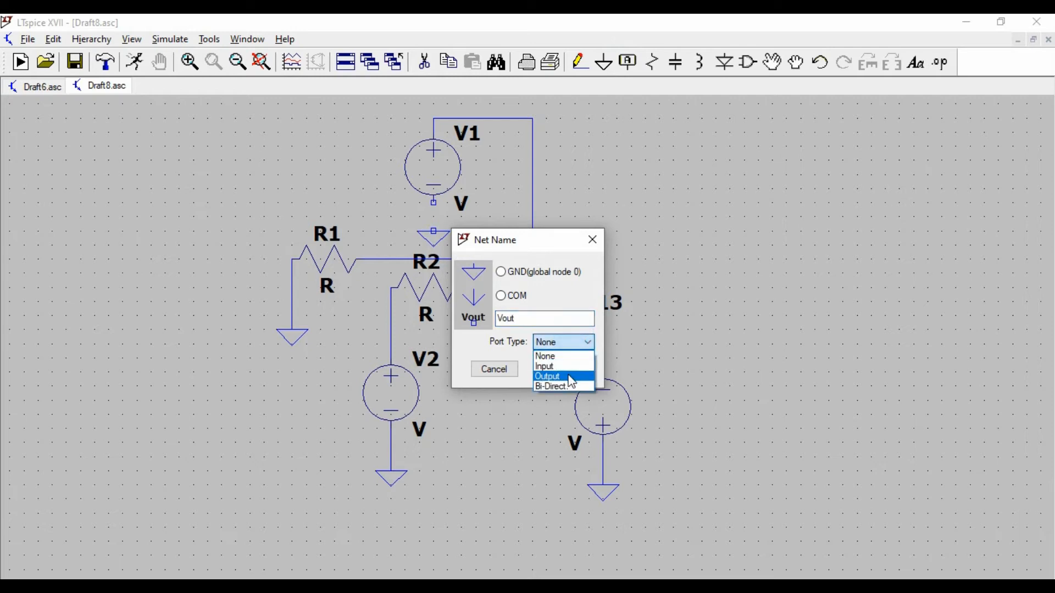
left_click(573, 377)
left_click(565, 369)
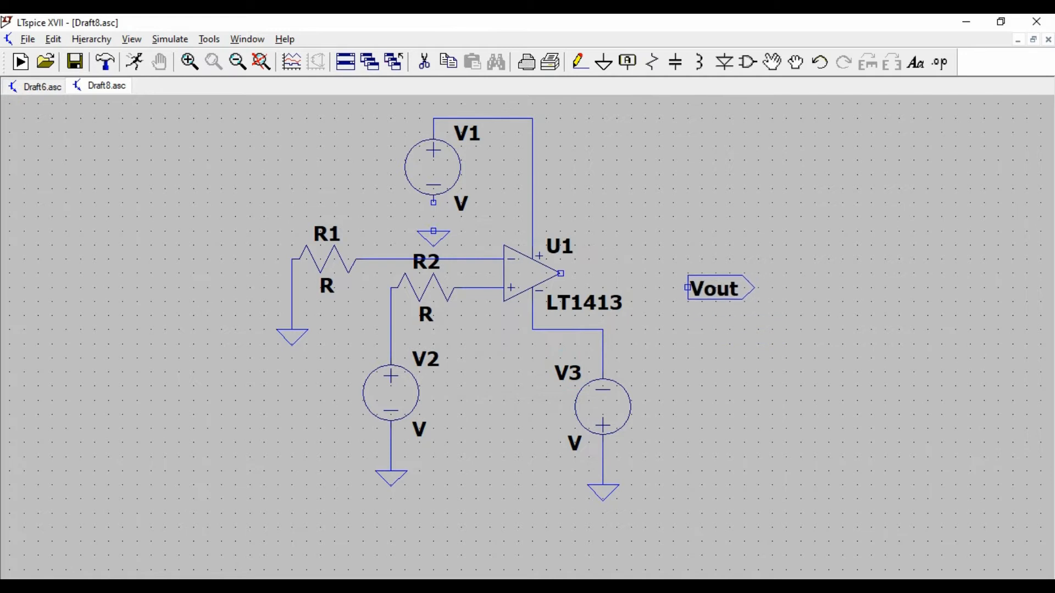
left_click(686, 273)
right_click(668, 264)
Wire the op amp's output pin to the Vout port.
left_click(578, 59)
left_click(503, 287)
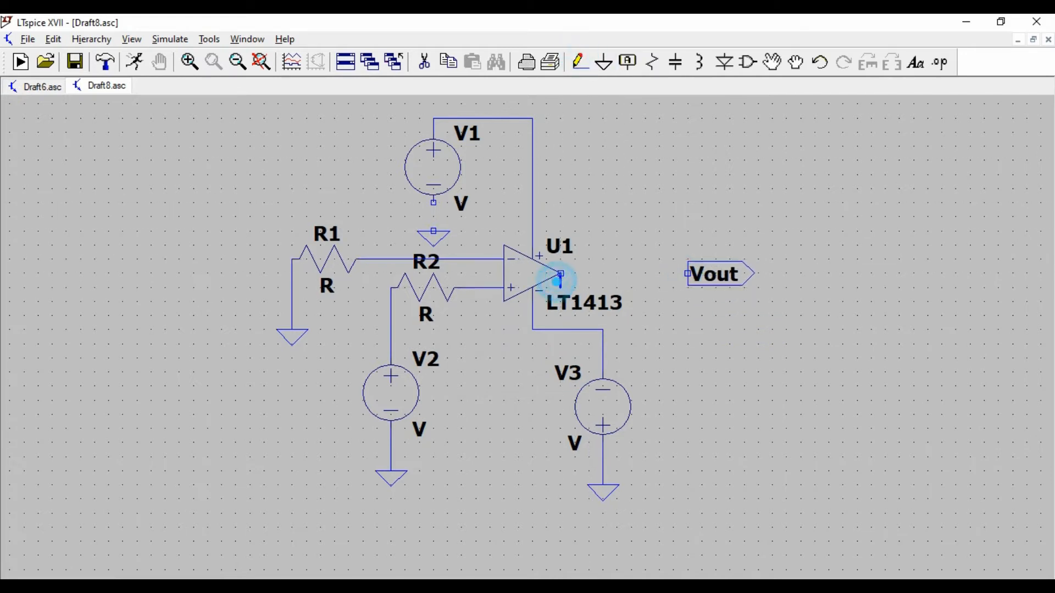
left_click(580, 61)
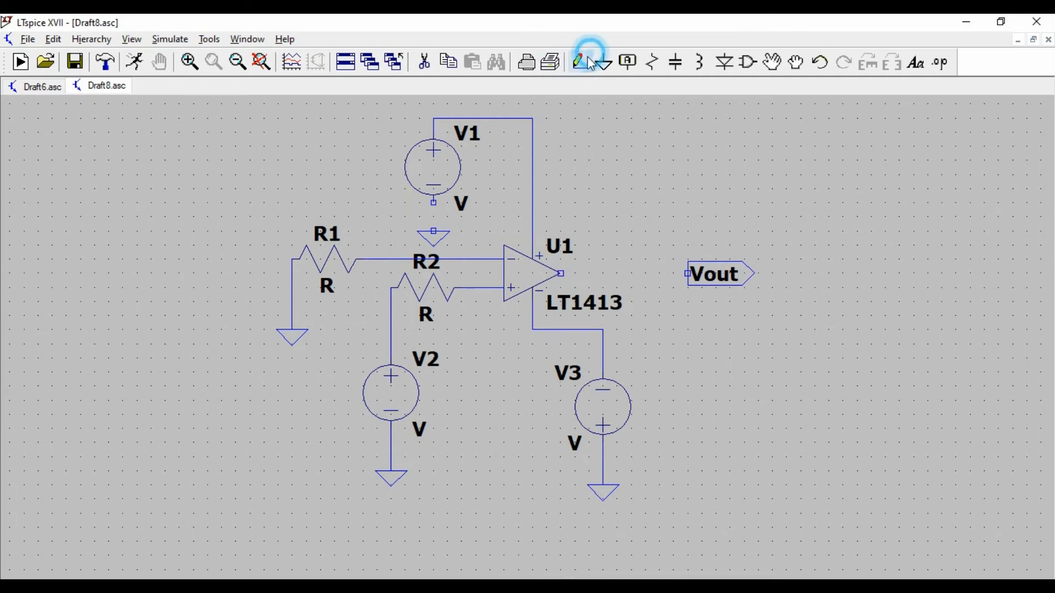
left_click(560, 273)
left_click(688, 273)
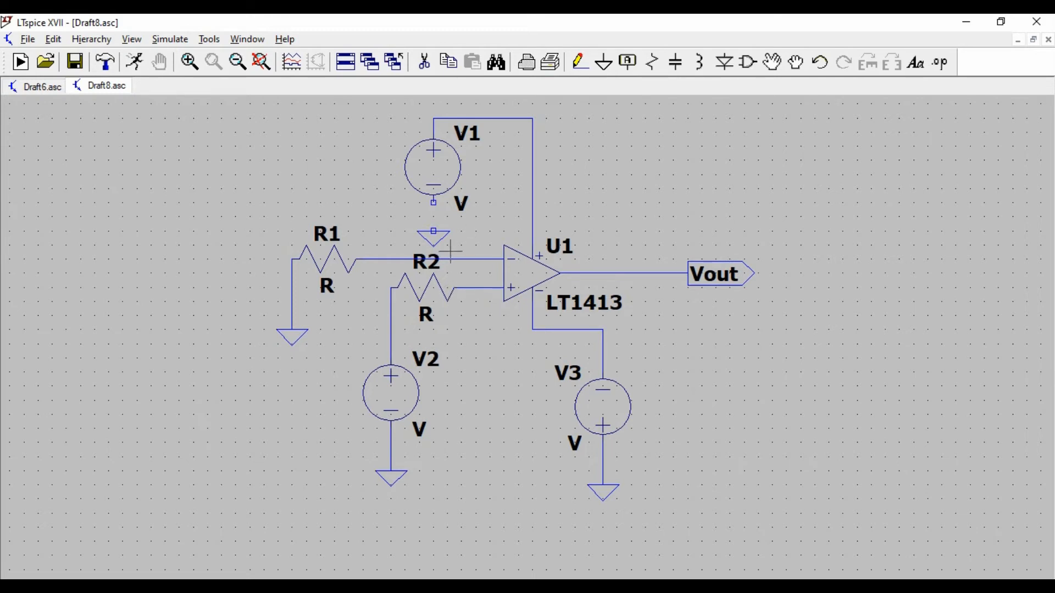
Wire V1's negative terminal to the ground symbol directly below it.
left_click(578, 63)
left_click(434, 203)
left_click(434, 232)
right_click(334, 255)
Set the resistance of both R1 and R2 to 100 ohms.
right_click(323, 257)
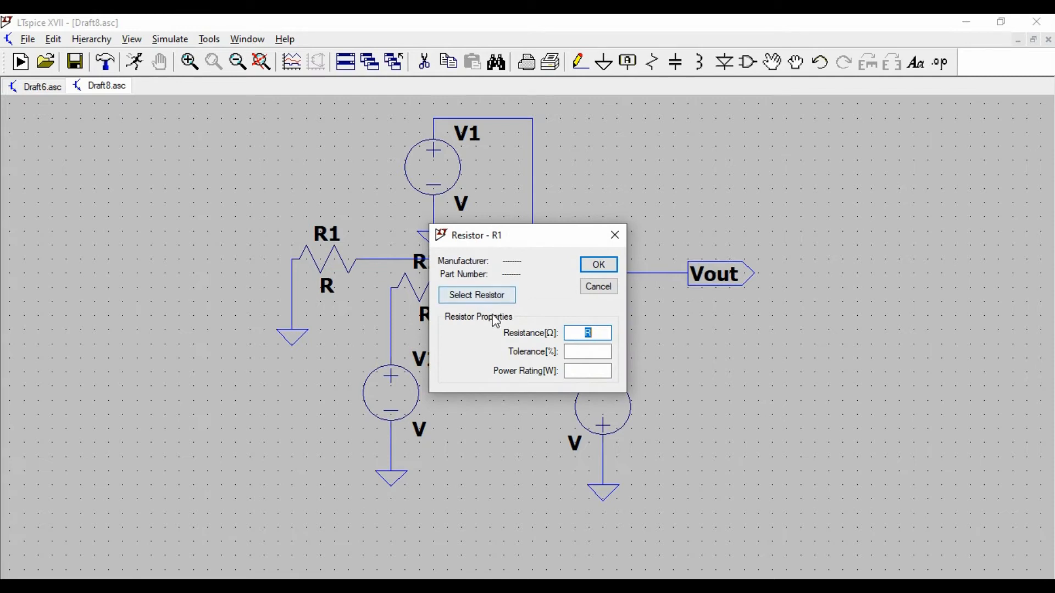
left_click(487, 297)
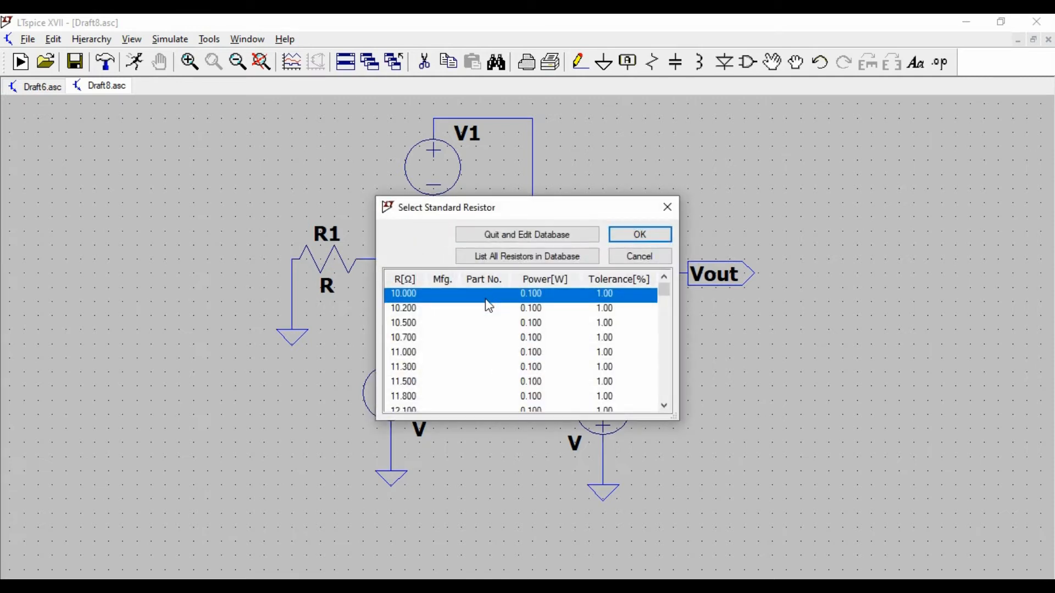
left_click(657, 234)
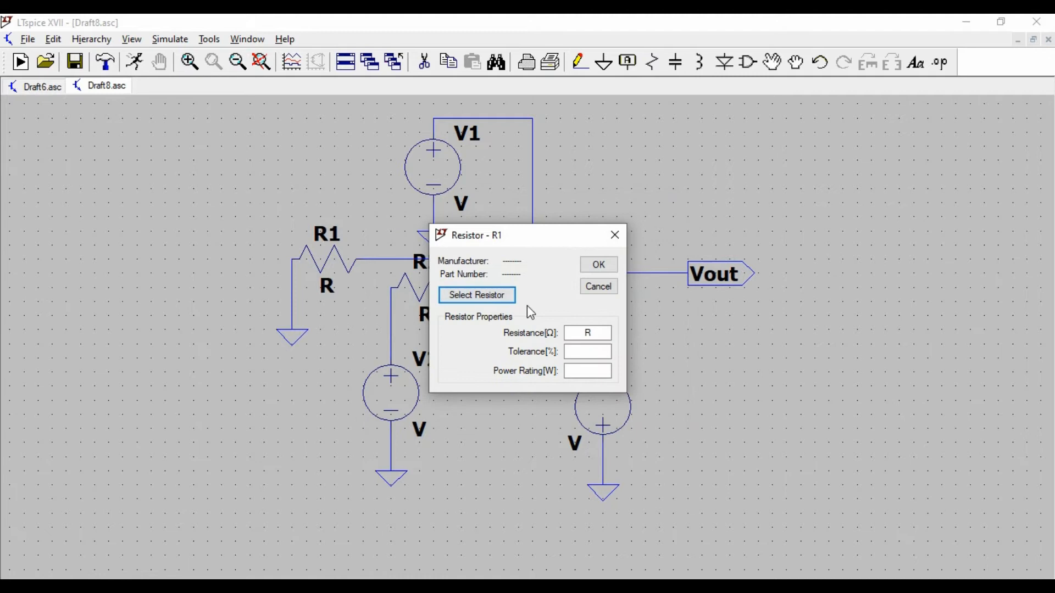
double_click(588, 331)
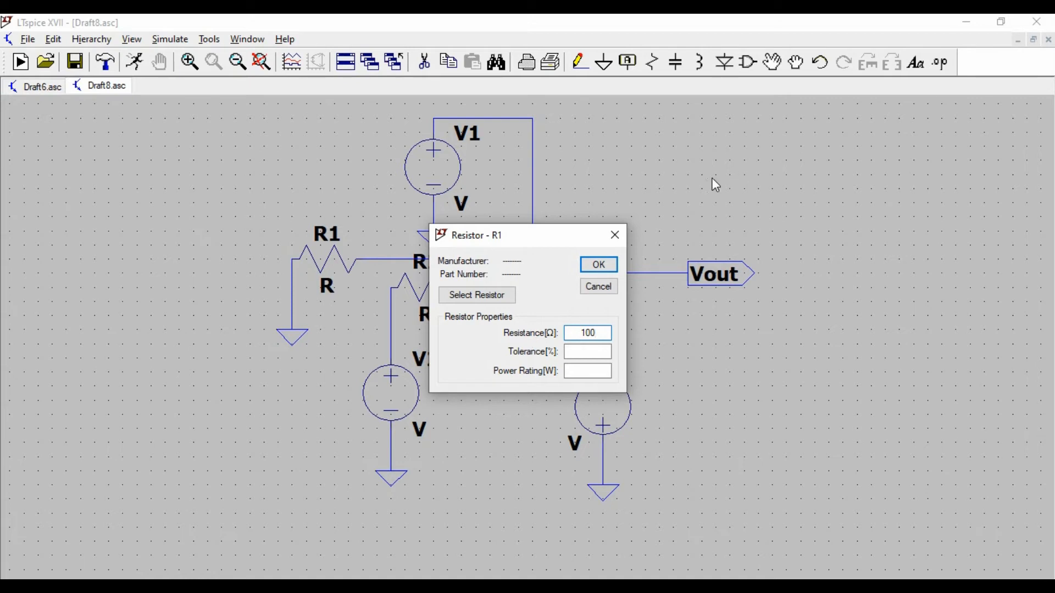
left_click(617, 265)
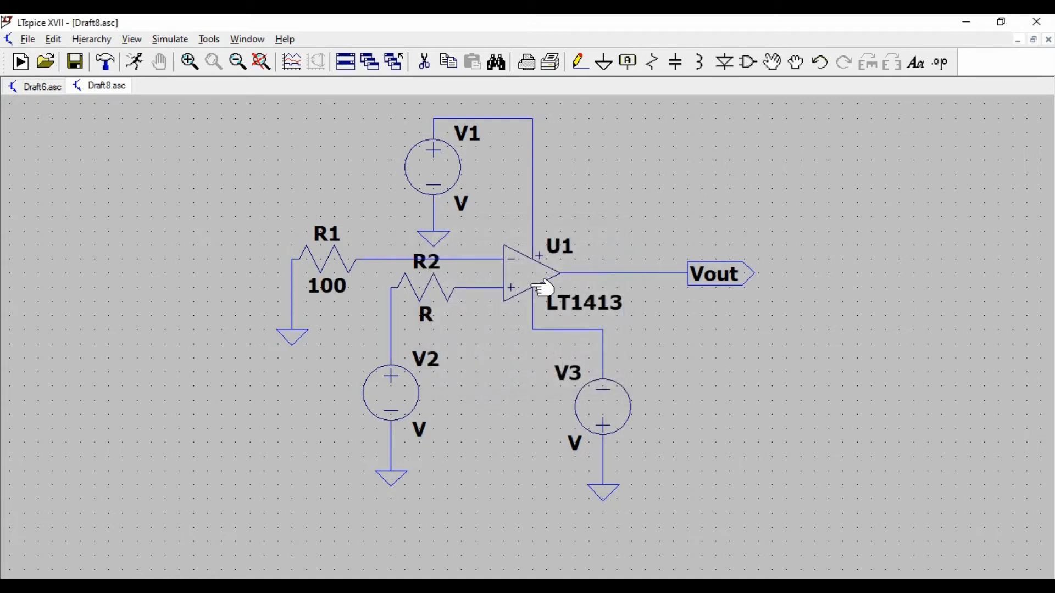
right_click(414, 296)
type("100")
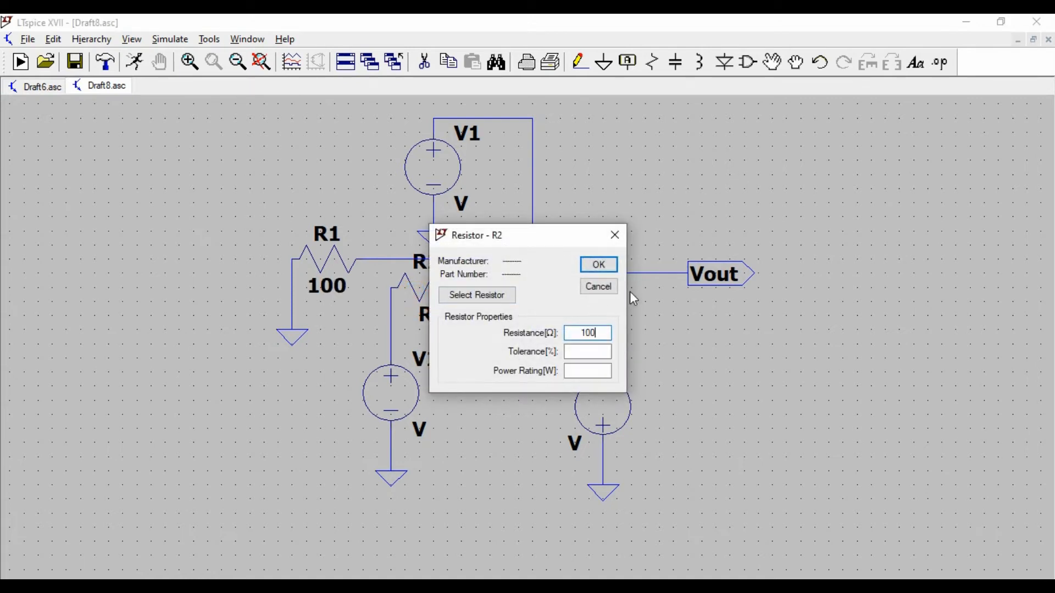
left_click(598, 265)
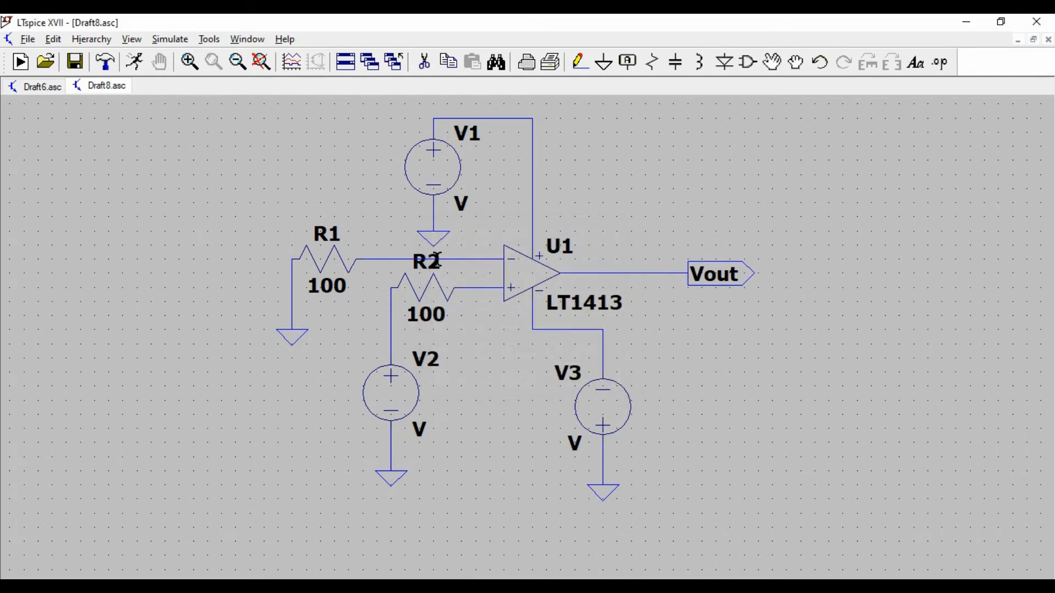
Set the DC value of supply sources V1 and V3 to 12 V each.
right_click(443, 189)
type("12")
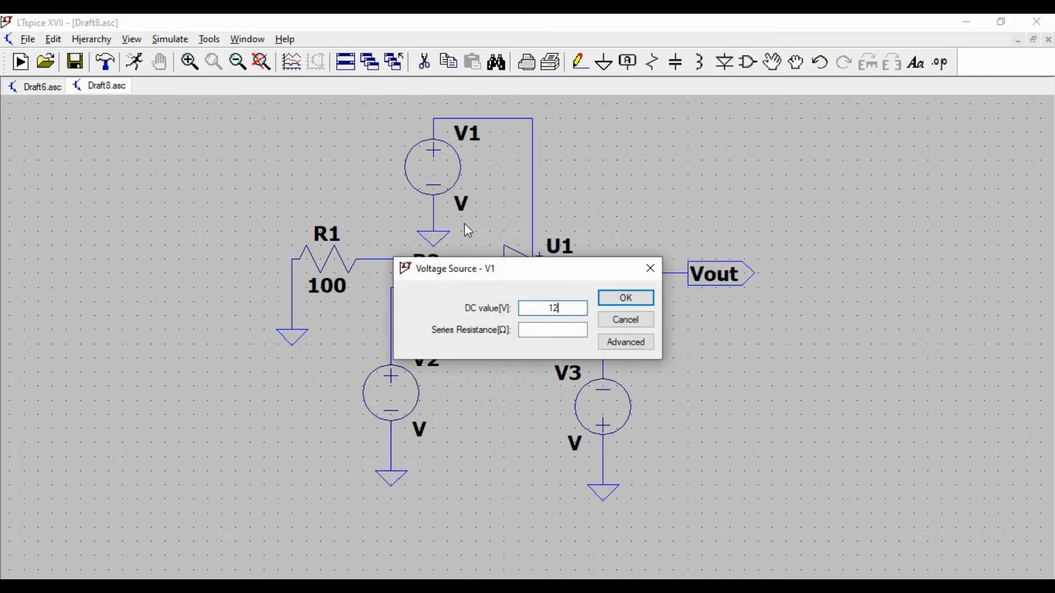
left_click(626, 297)
right_click(611, 407)
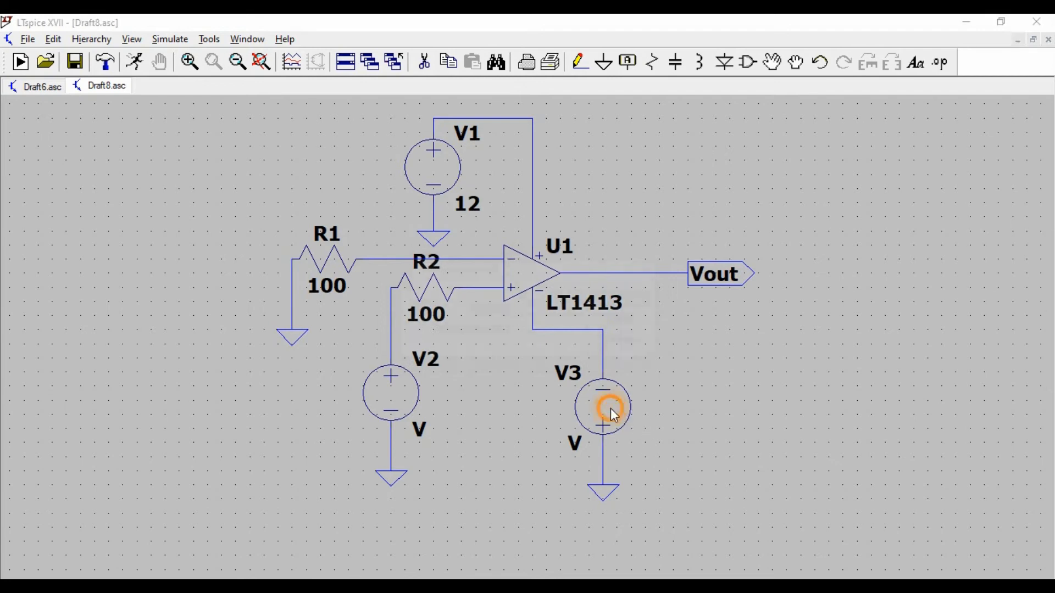
type("12")
left_click(614, 297)
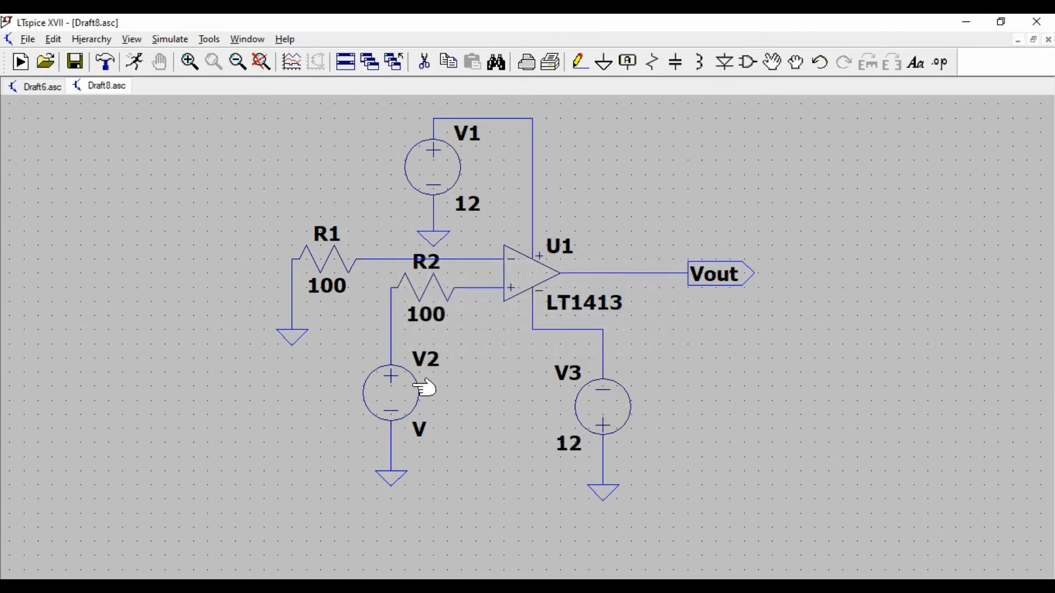
Configure V2 as a SINE source with an amplitude of 5 V and a frequency of 50 Hz.
right_click(391, 389)
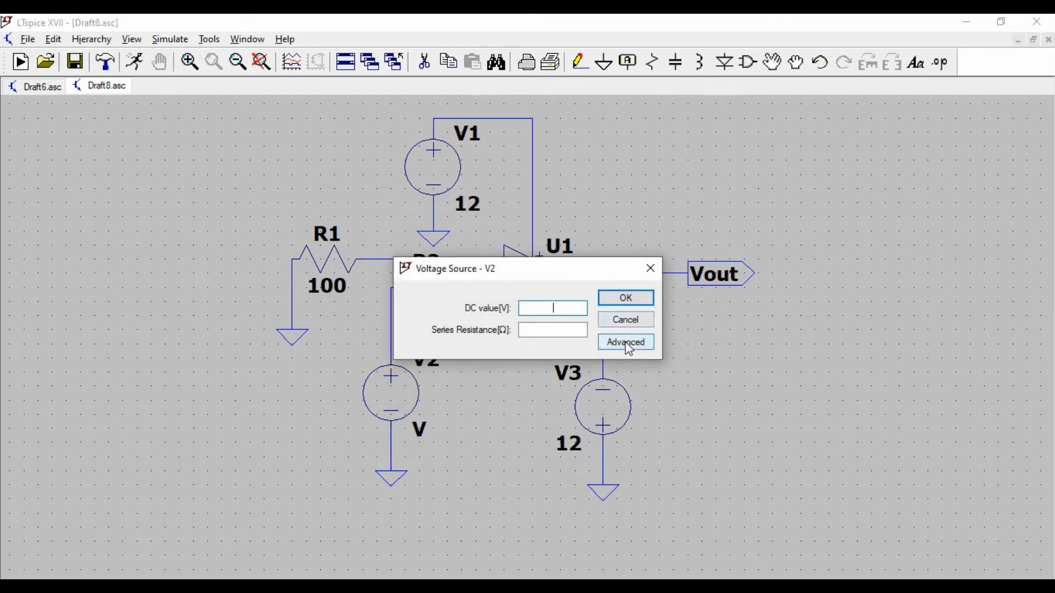
left_click(628, 343)
left_click(322, 207)
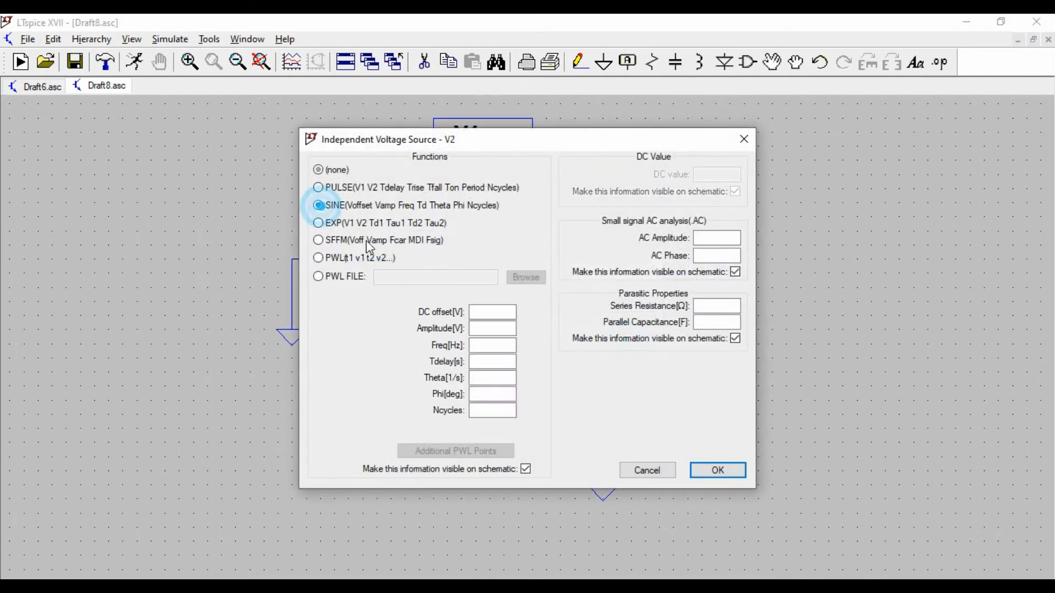
left_click(484, 328)
type("5")
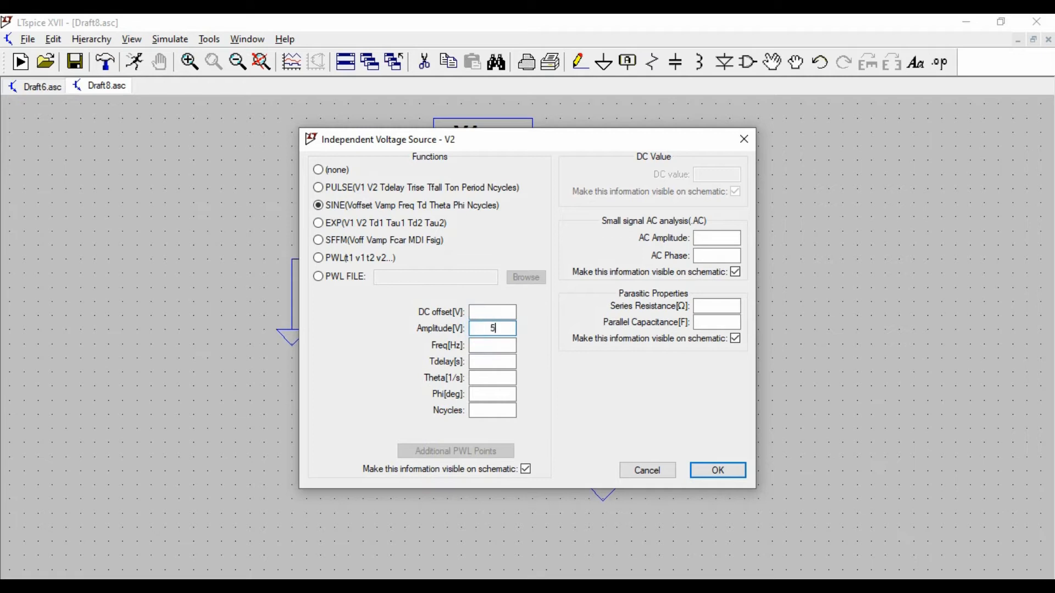
left_click(490, 345)
type("50")
left_click(718, 471)
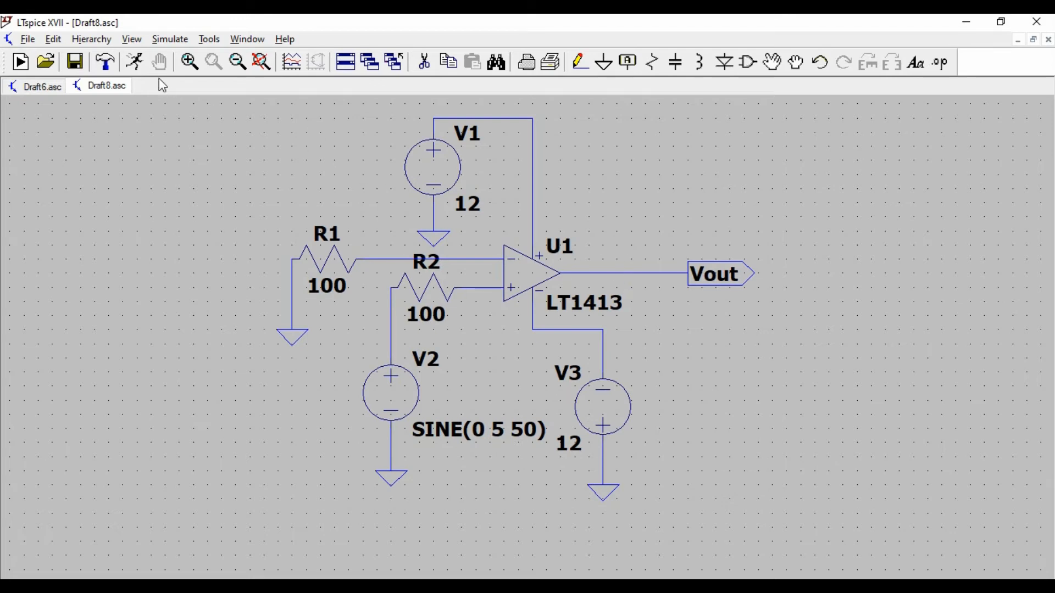
Define a transient analysis with a stop time of 100m and place its directive beside V2.
left_click(158, 40)
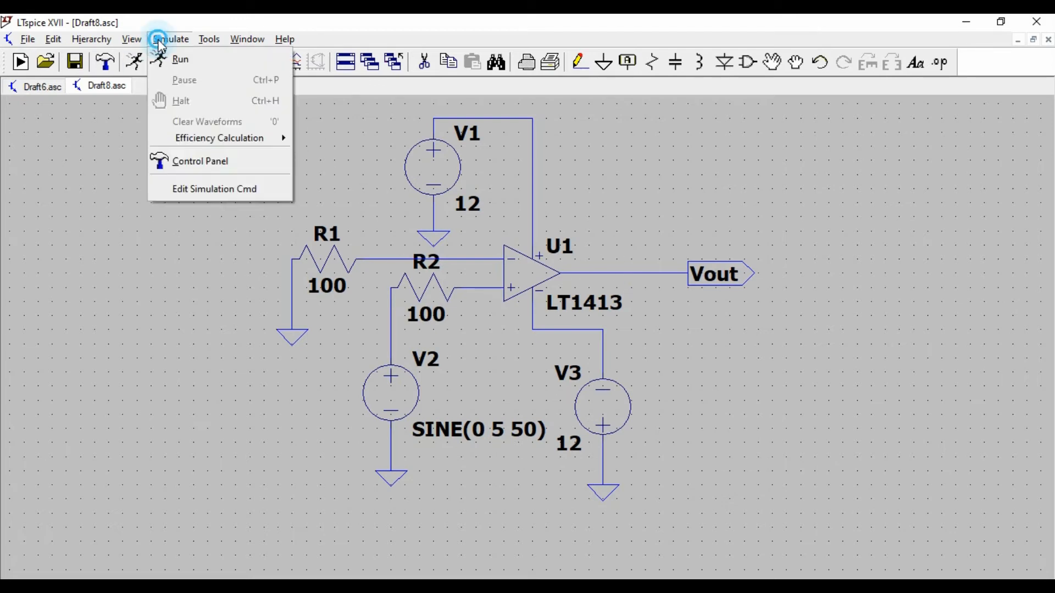
left_click(200, 185)
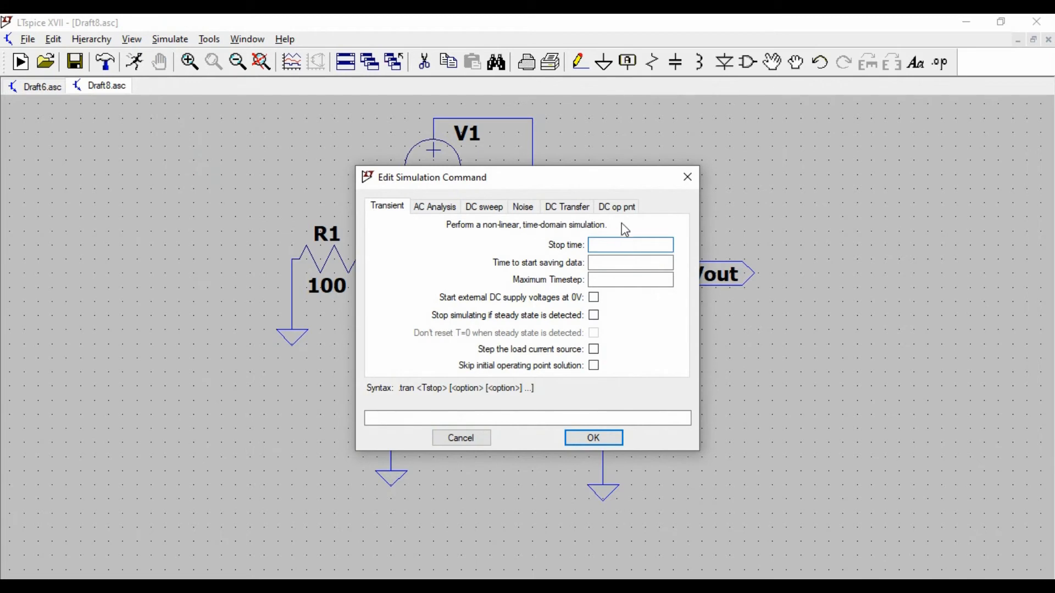
type("100m")
left_click(592, 439)
left_click(250, 445)
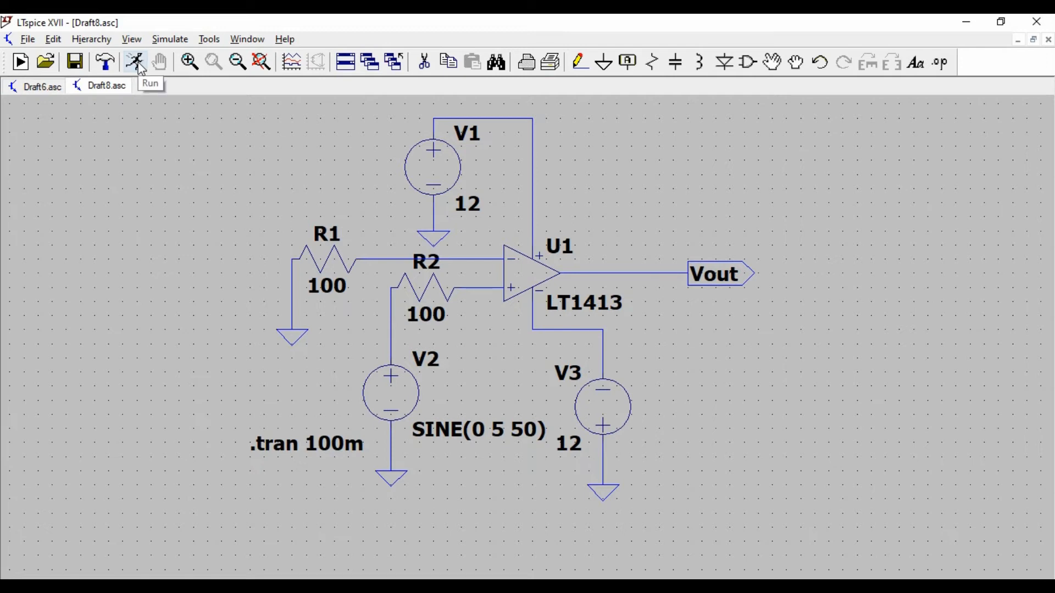
Run the simulation and plot the voltages of the net between V2 and R2 and of the Vout net.
left_click(141, 68)
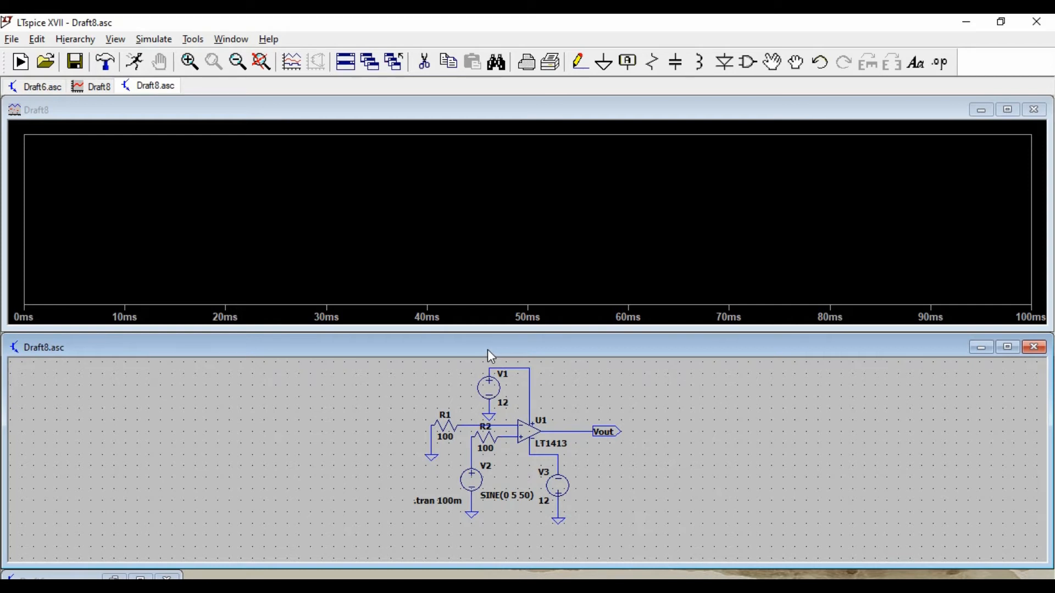
left_click(477, 433)
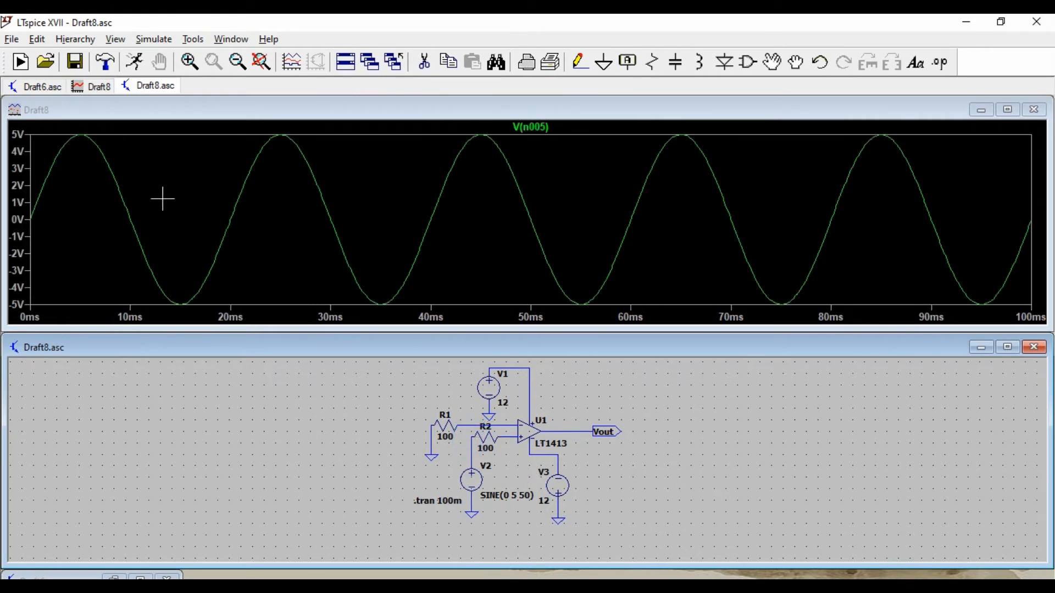
left_click(608, 430)
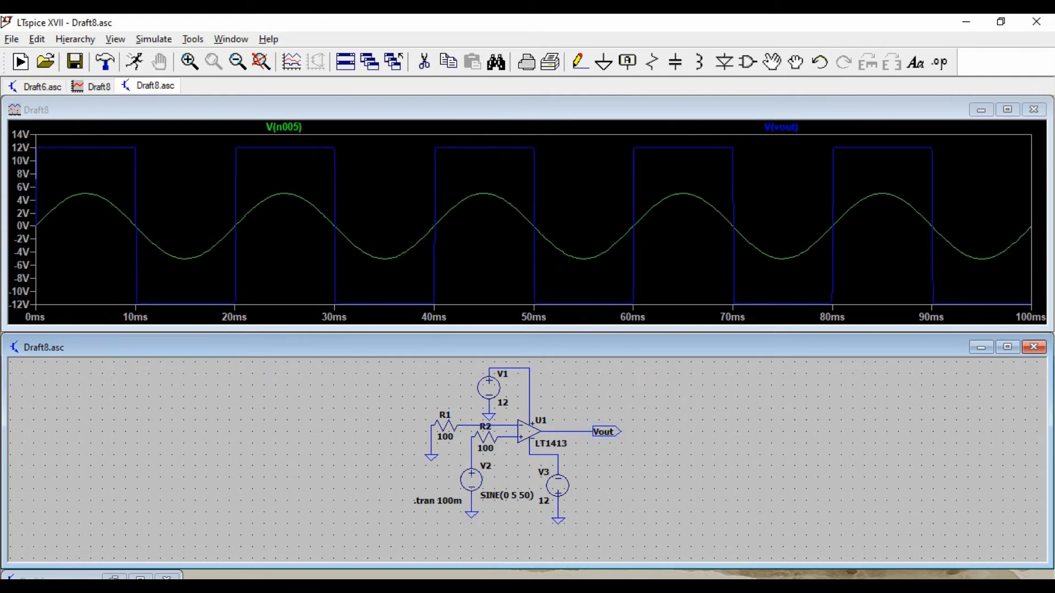
Enlarge the schematic and the waveform plot in turn to compare Vout with the sine input, and close the plot.
left_click(1007, 347)
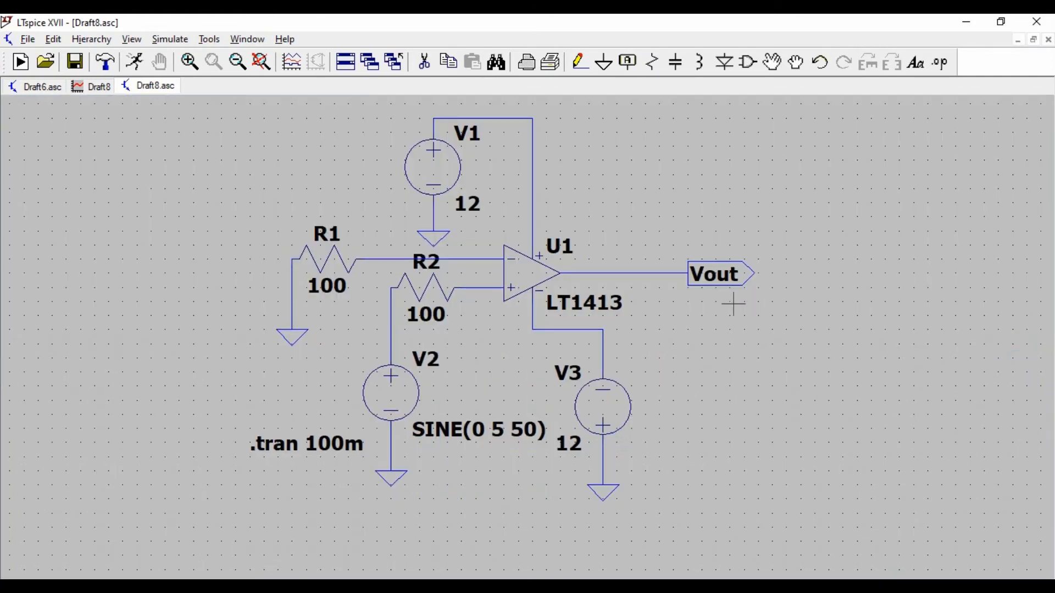
left_click(1034, 41)
left_click(1008, 110)
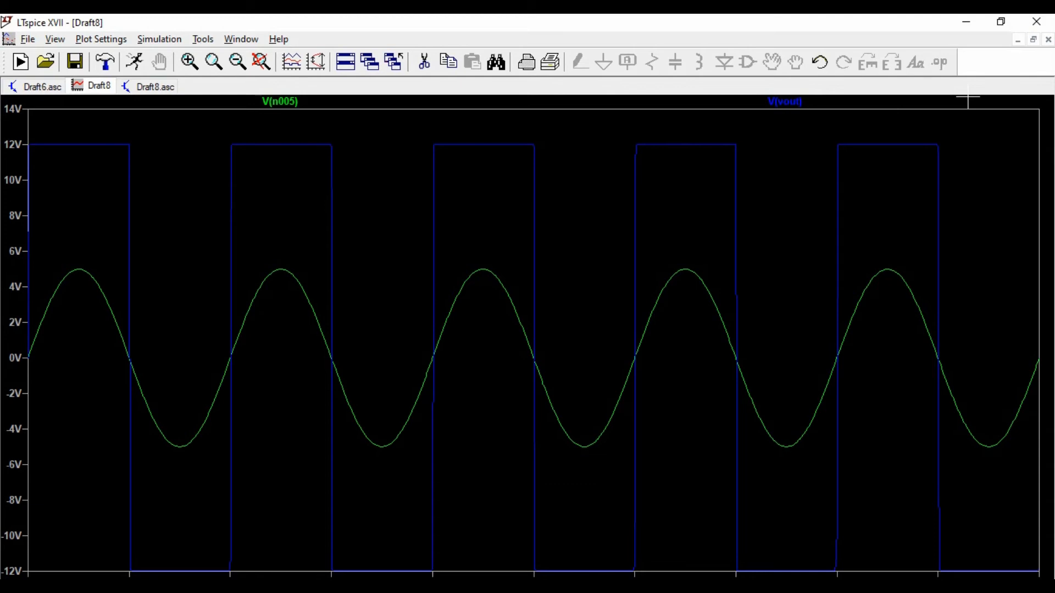
left_click(1034, 40)
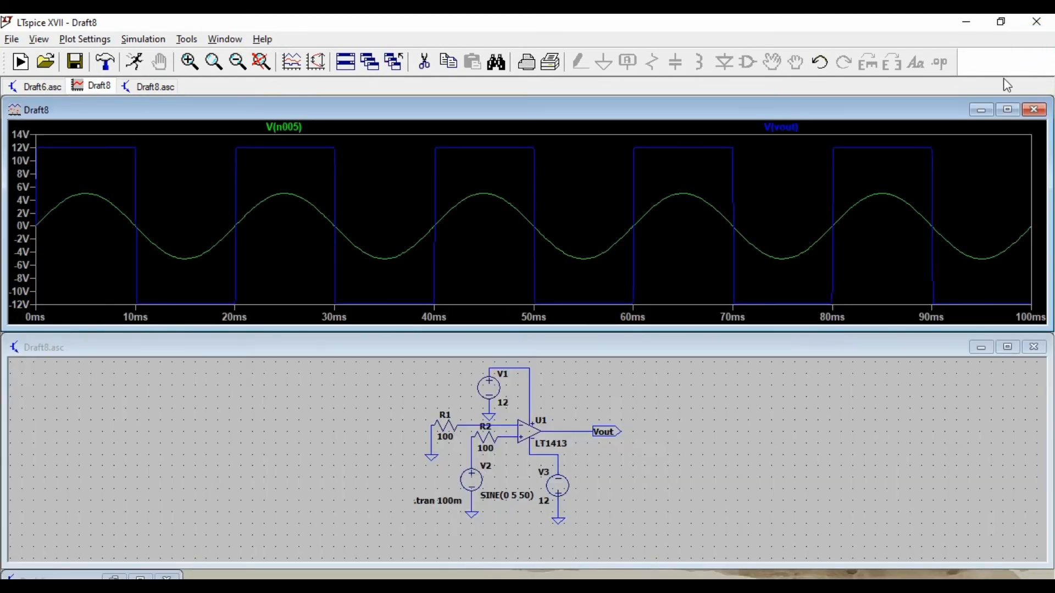
left_click(1033, 110)
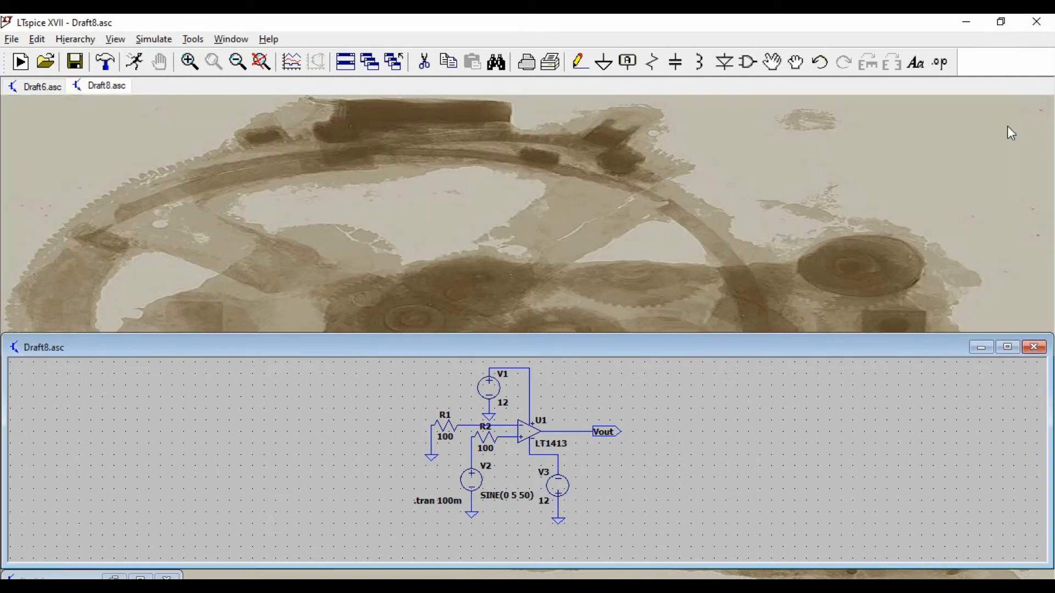
Delete the wires joining R1 to its ground, V2 to R2, and V2 to its ground.
left_click(1008, 348)
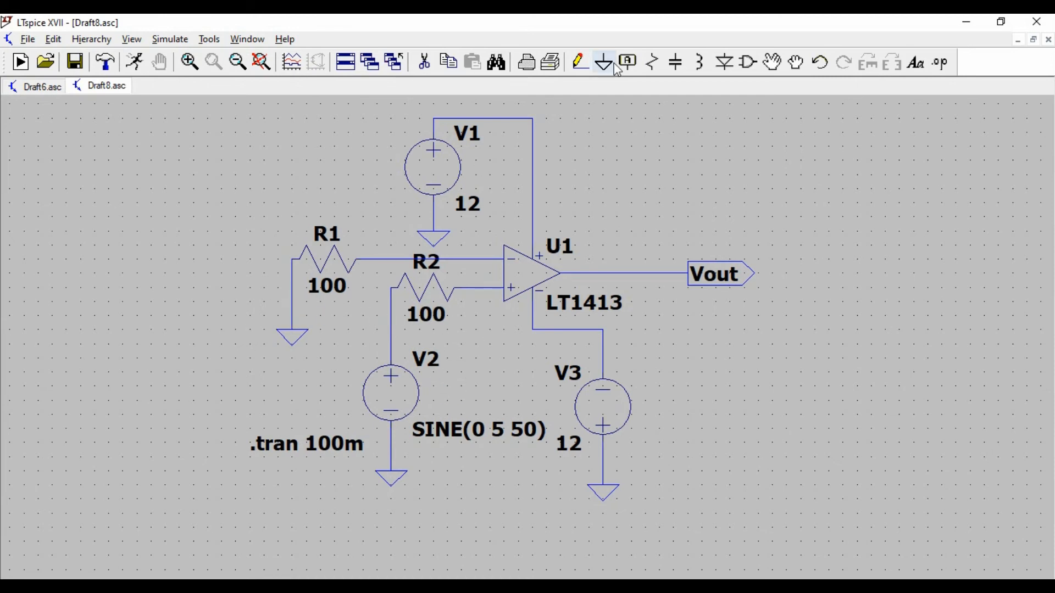
left_click(432, 69)
left_click(291, 301)
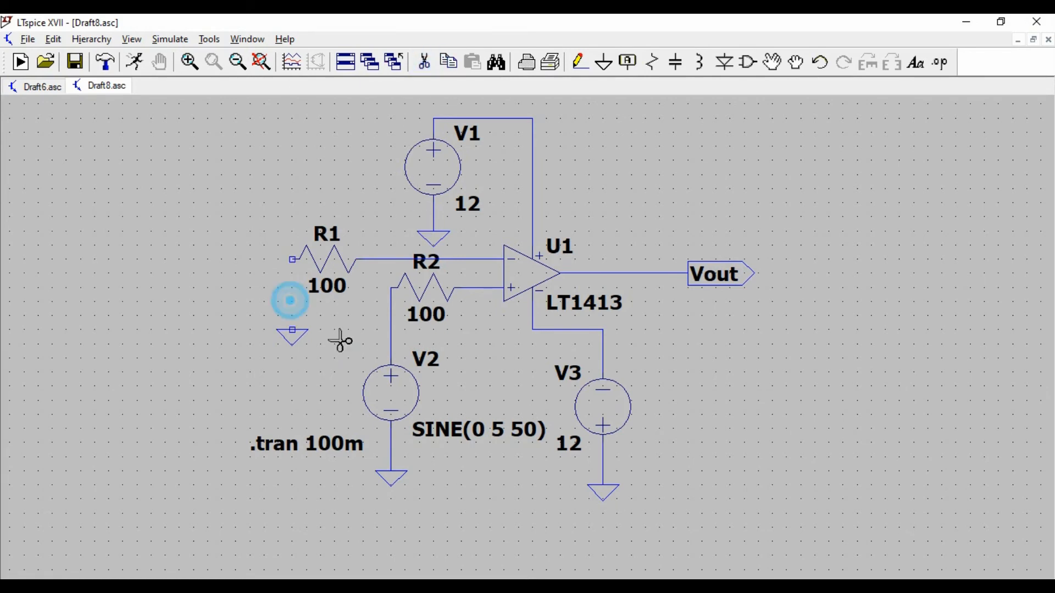
left_click(392, 351)
left_click(392, 453)
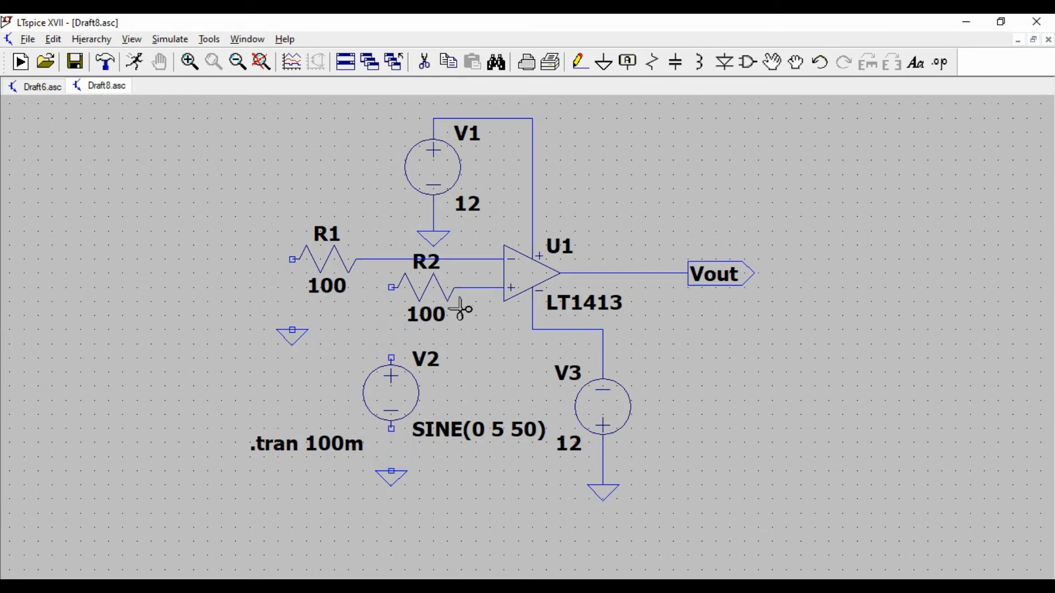
Move V2 directly beneath R1's free end, relocating the ground that was there to a clear spot lower down.
left_click(581, 61)
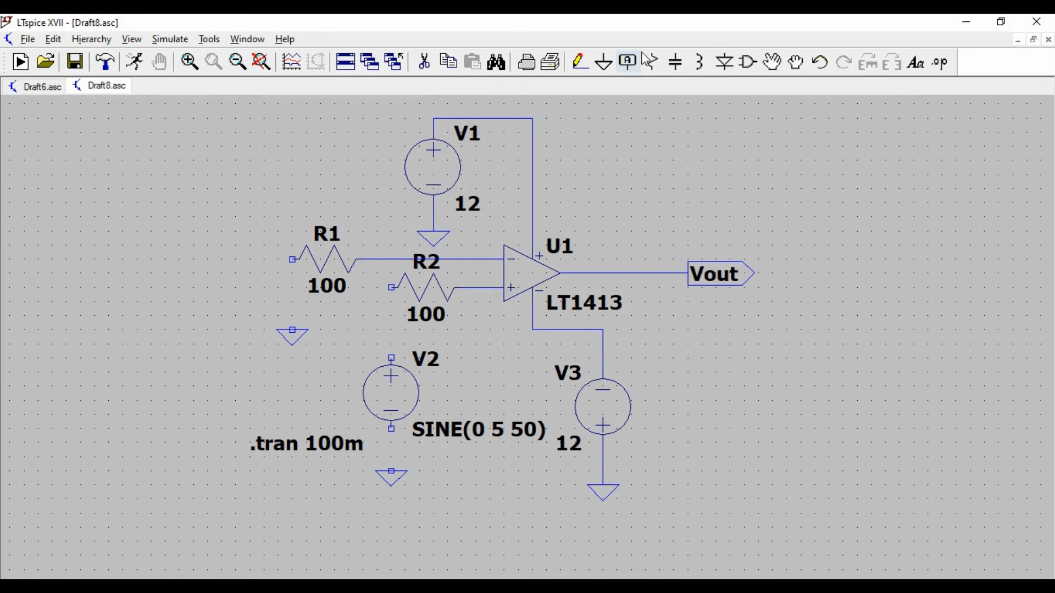
left_click(772, 61)
left_click_drag(360, 345, 413, 390)
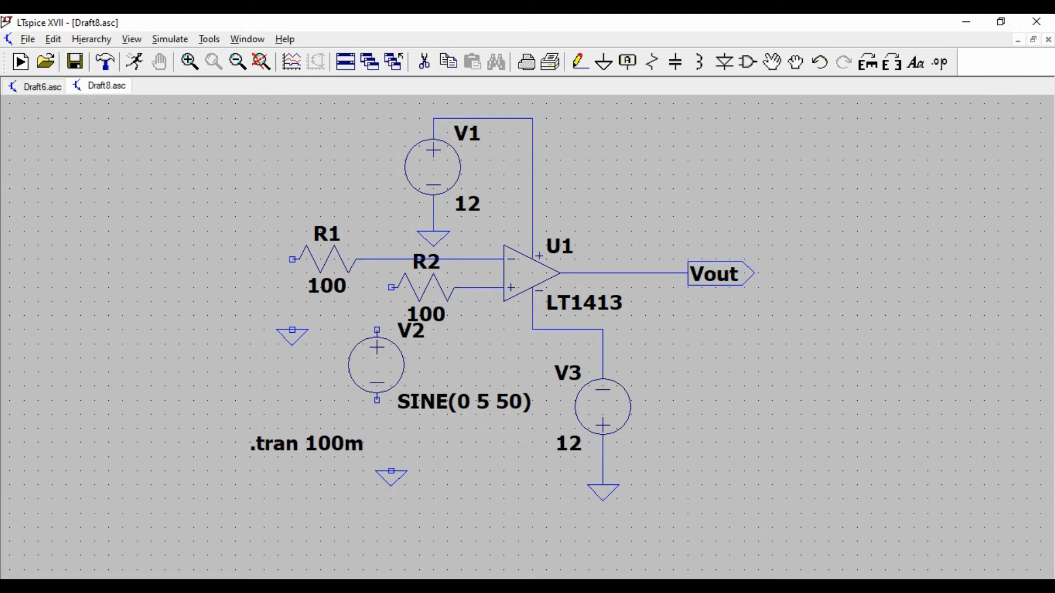
left_click(187, 346)
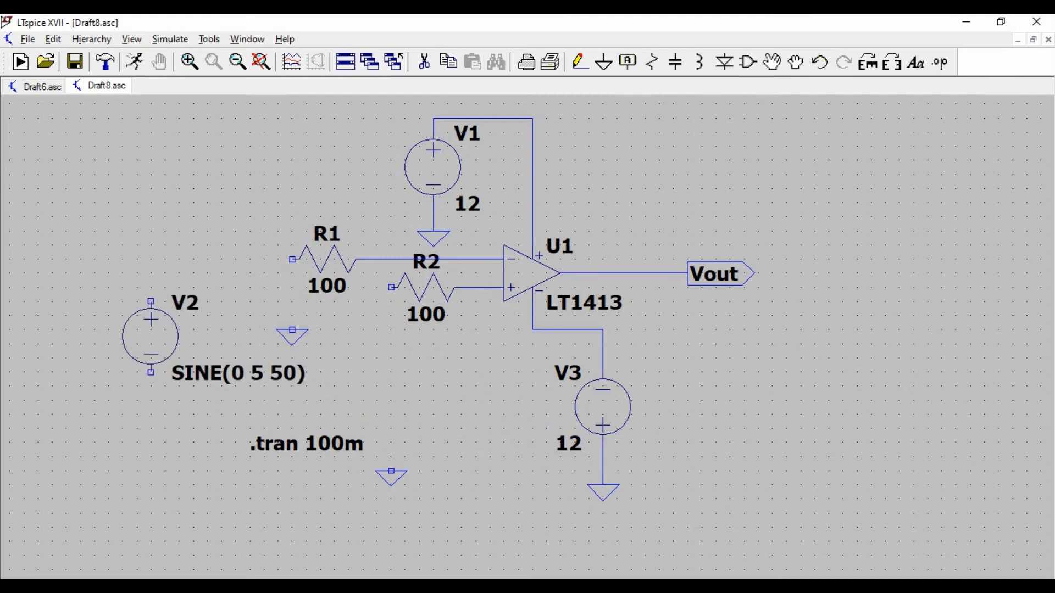
left_click(270, 330)
left_click(257, 515)
left_click_drag(101, 268, 337, 417)
left_click(409, 417)
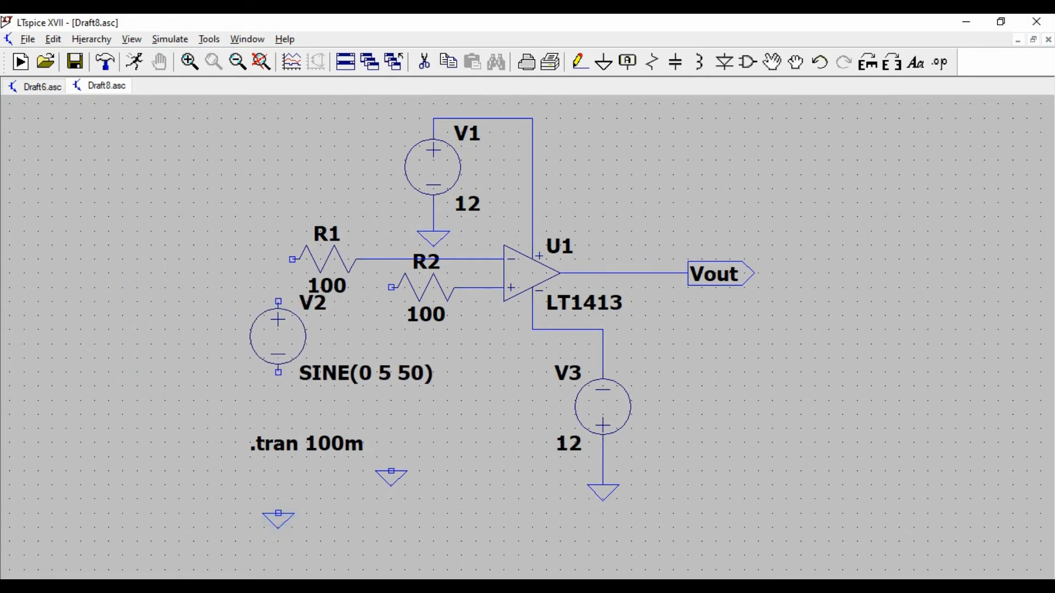
left_click(361, 349)
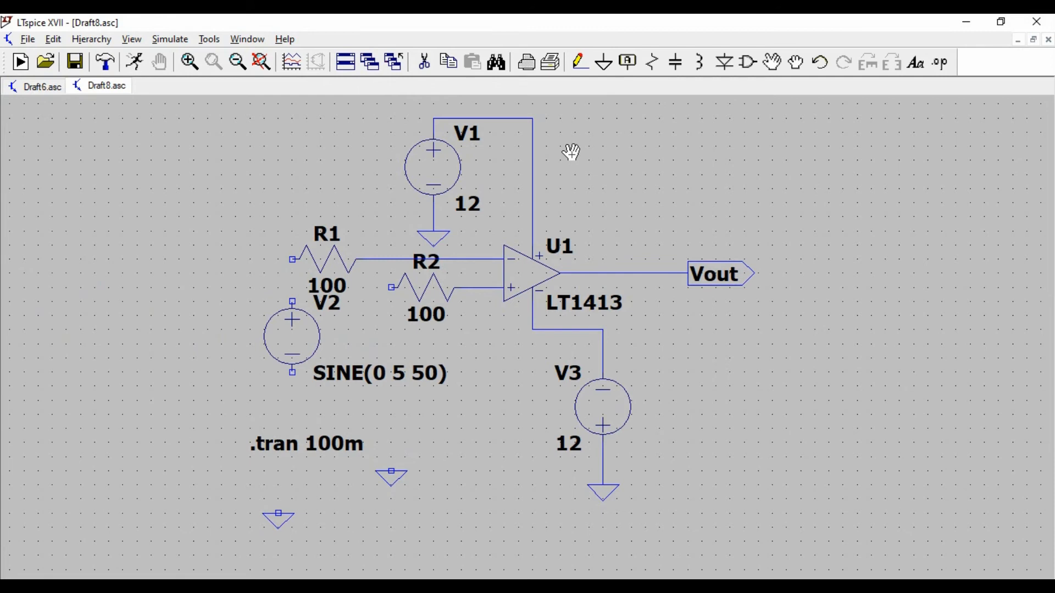
Wire R1's free end to the positive terminal of V2.
left_click(581, 62)
left_click(292, 260)
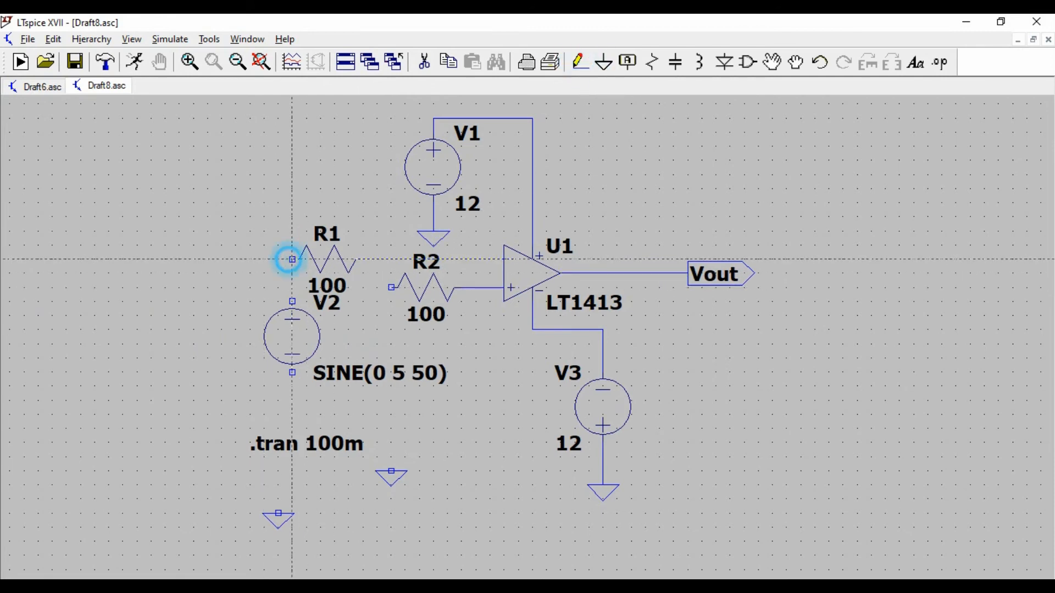
left_click(293, 301)
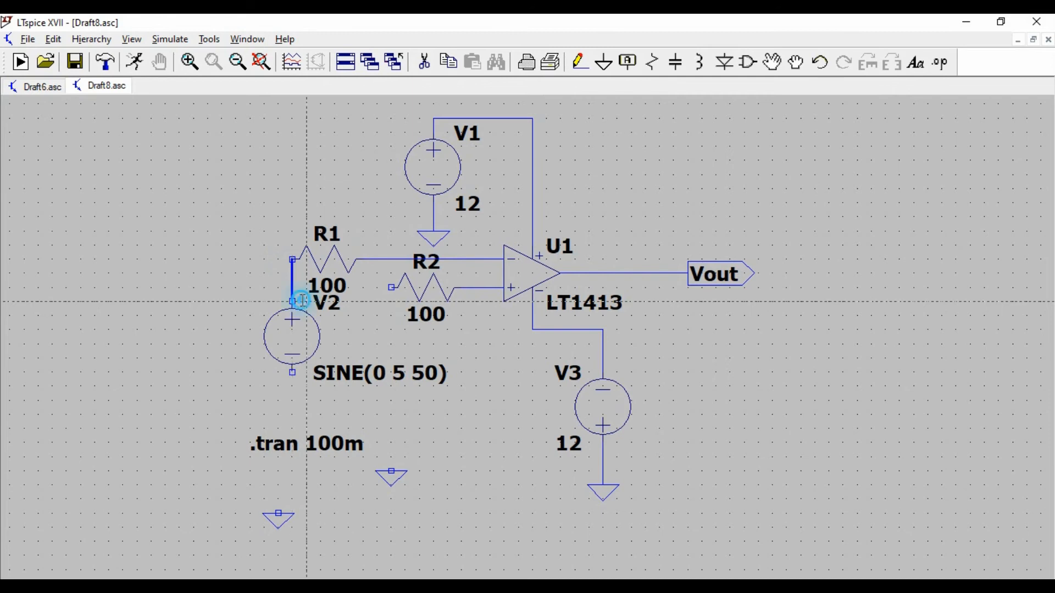
key("Escape")
Move the relocated ground just beneath V2 and wire it to V2's negative terminal.
left_click_drag(278, 521, 306, 523)
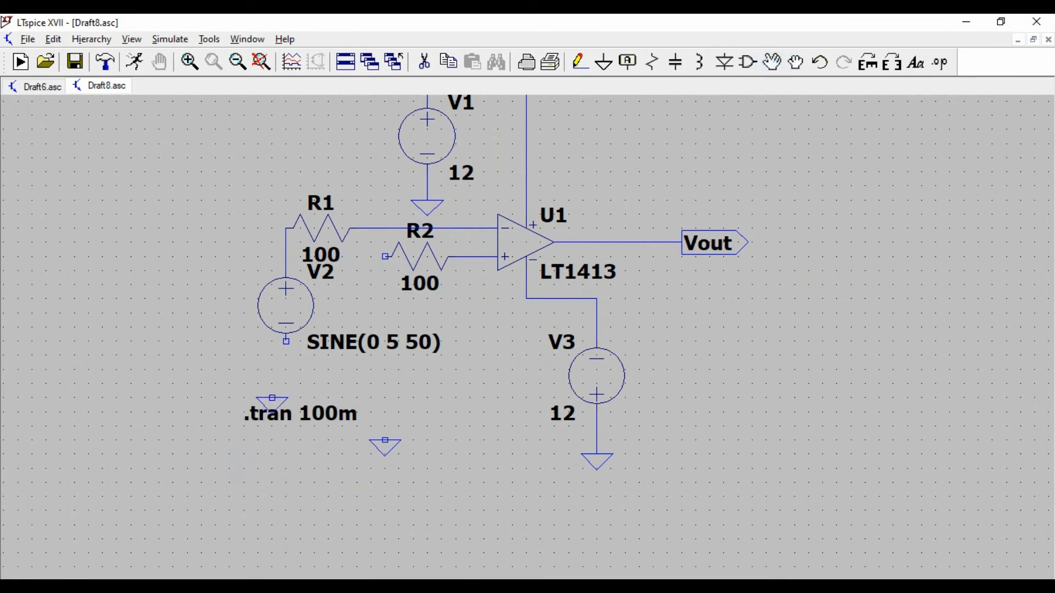
left_click(286, 373)
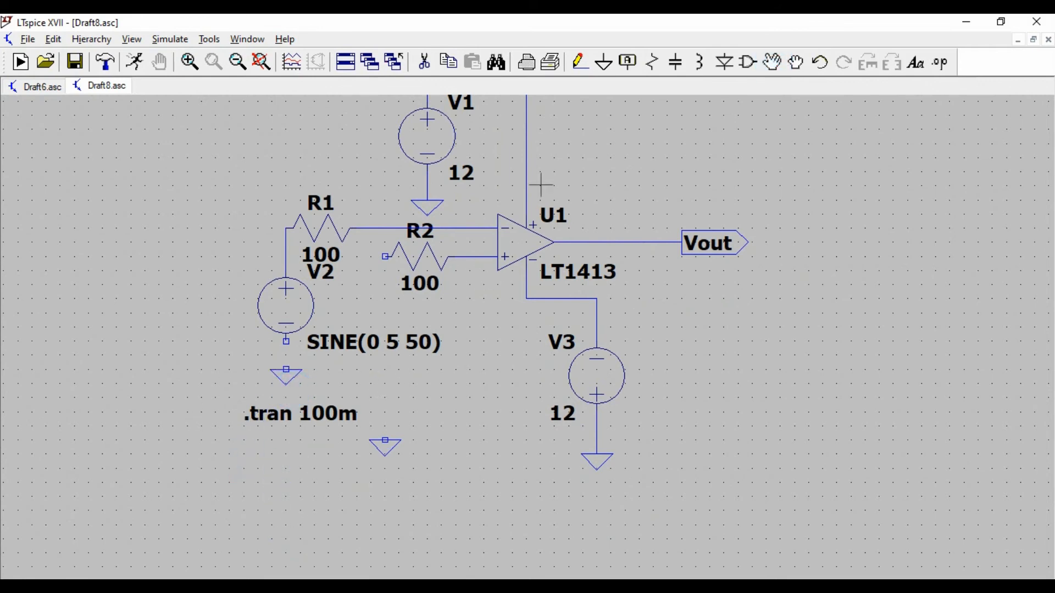
left_click(582, 62)
left_click(285, 341)
left_click(286, 369)
left_click(286, 227)
left_click(285, 278)
Move the remaining loose ground up beneath R2 and wire it to R2's free end.
left_click(795, 66)
left_click_drag(366, 412, 420, 463)
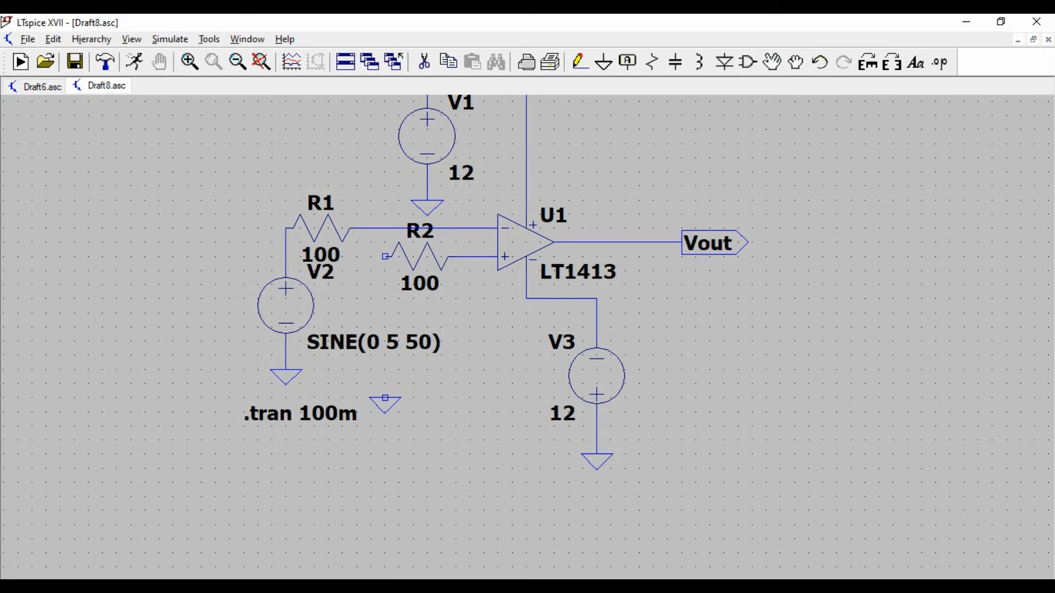
left_click(385, 401)
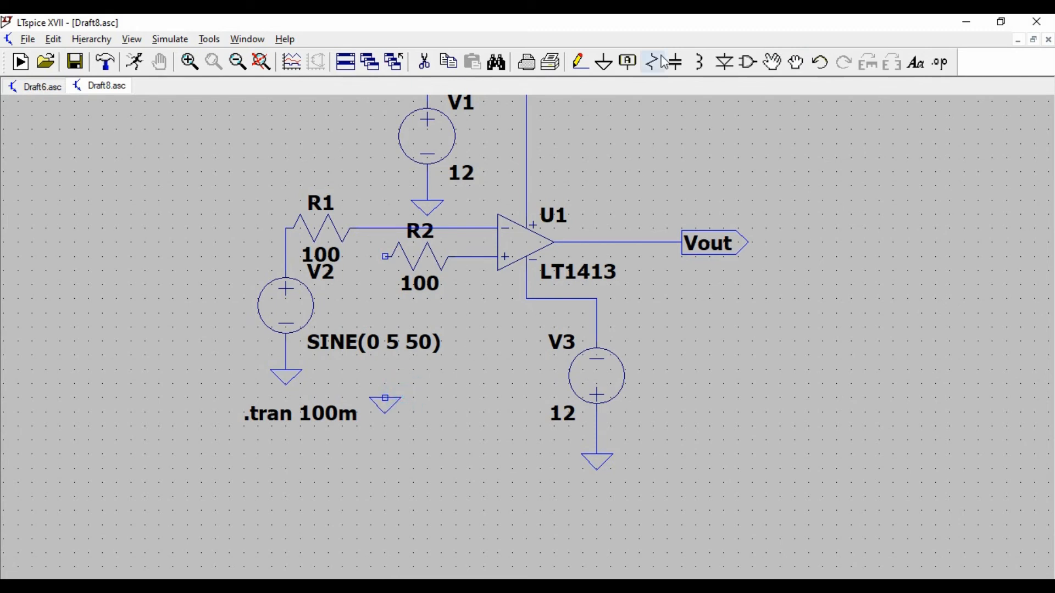
left_click(573, 68)
left_click(385, 256)
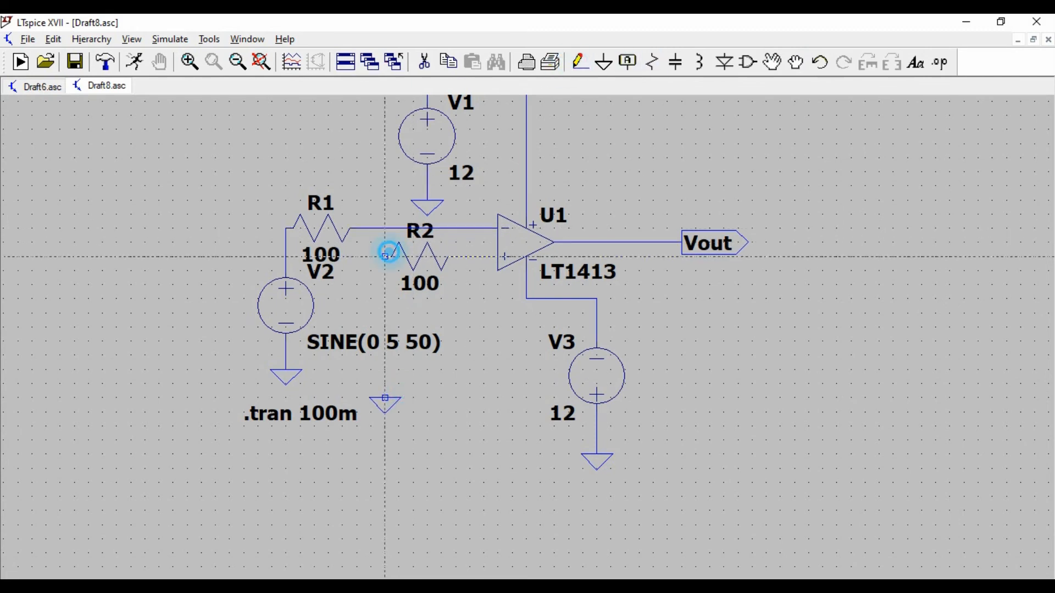
left_click(385, 398)
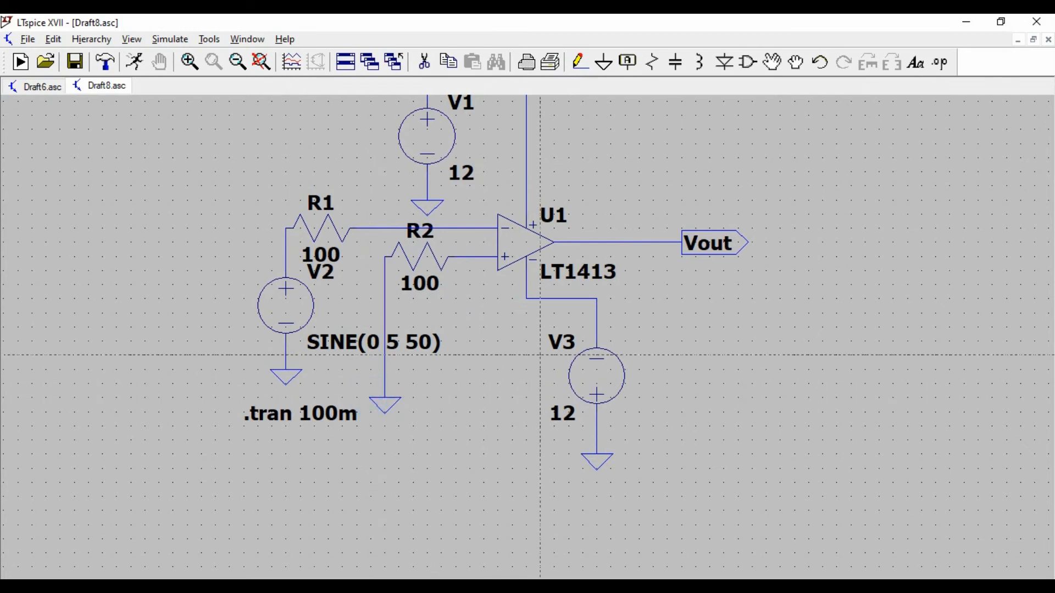
right_click(541, 356)
Review the sine function settings of voltage source V2 and close them.
scroll(494, 268, "down", 1)
right_click(321, 299)
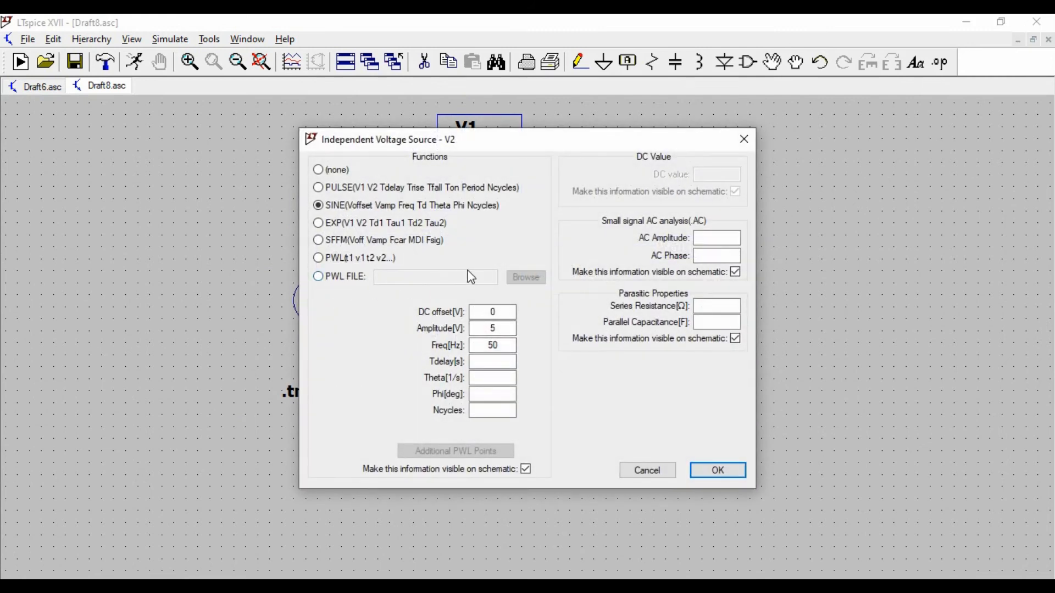
left_click(717, 473)
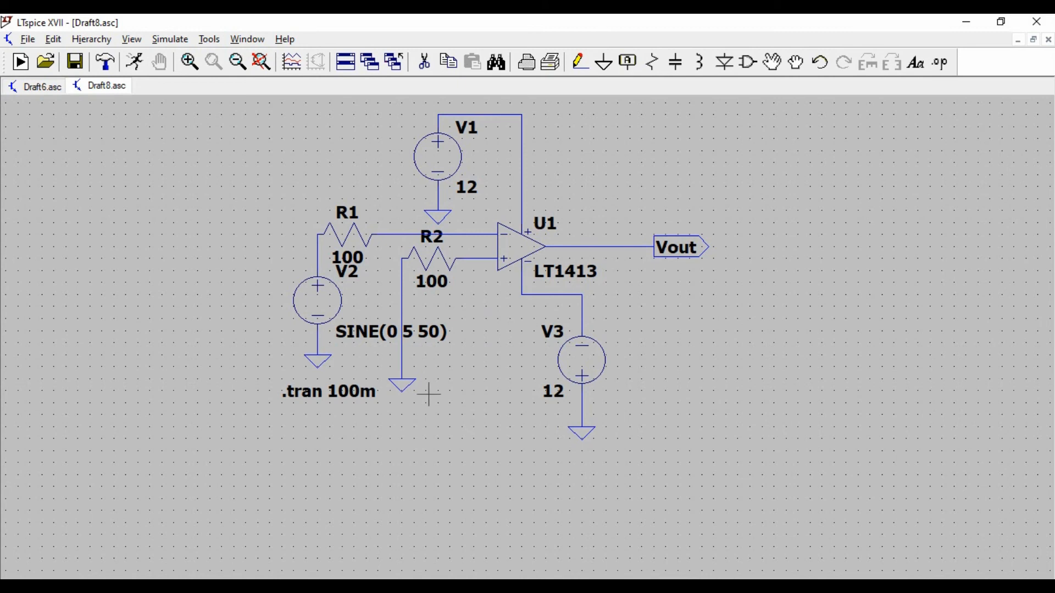
Run the simulation and plot the voltages of the net between V2 and R1 and of the Vout net.
left_click(136, 63)
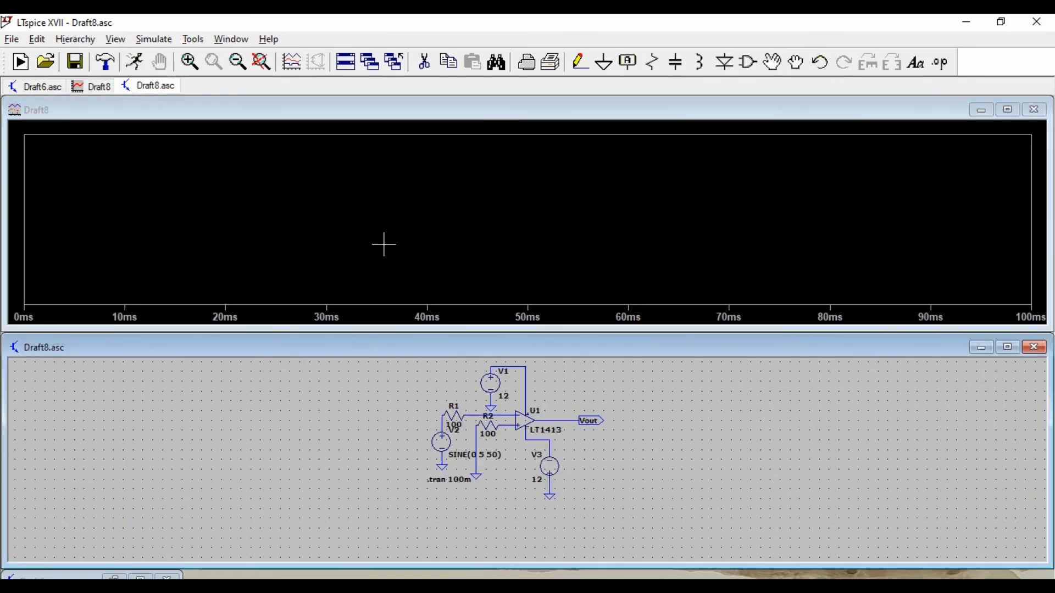
left_click(443, 419)
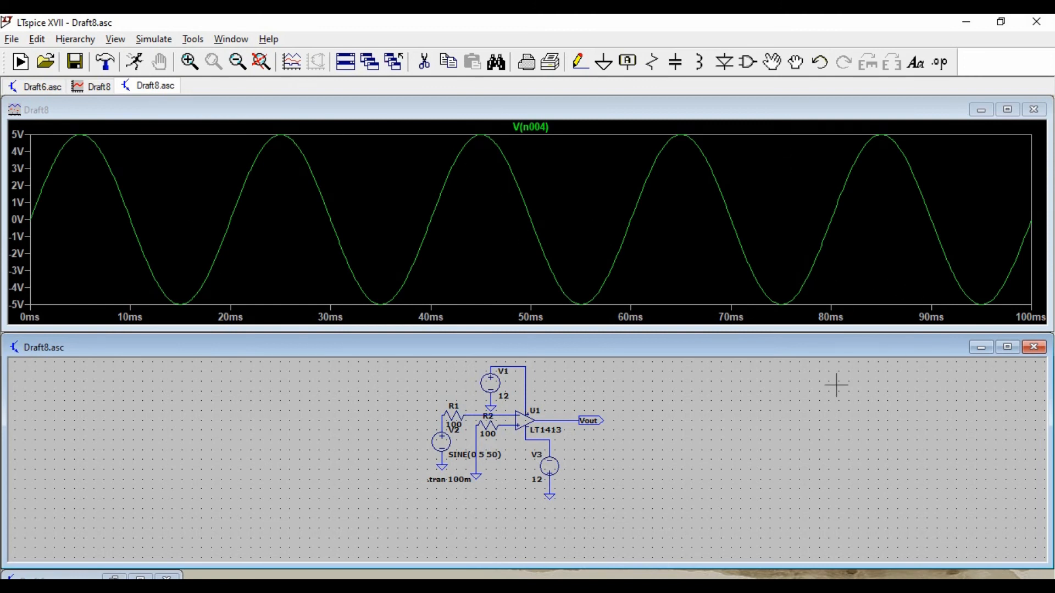
left_click(589, 419)
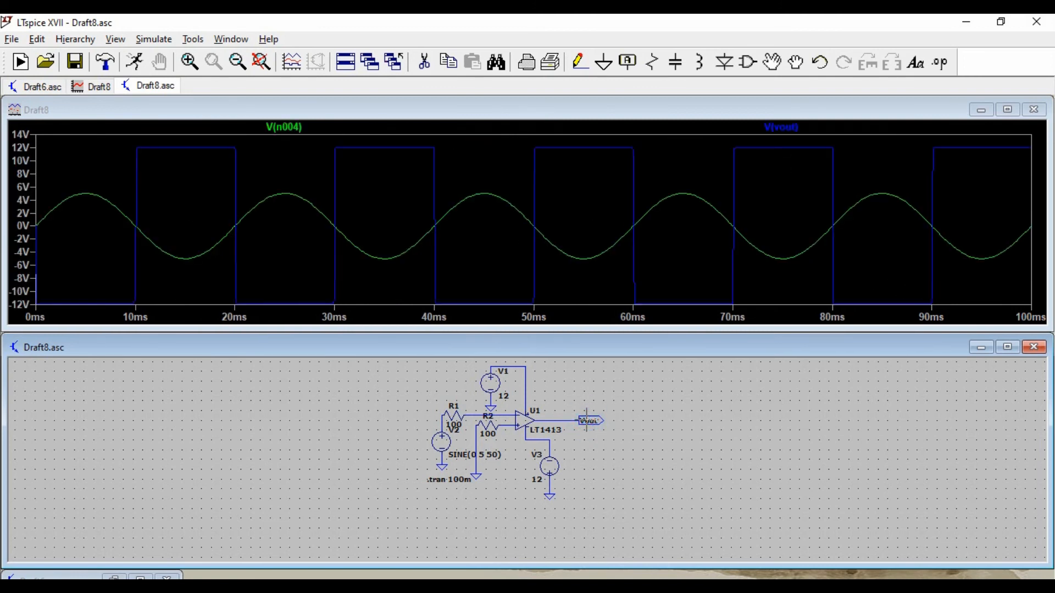
Enlarge the waveform plot and the schematic in turn to compare Vout with the sine at the inverting input.
left_click(1009, 111)
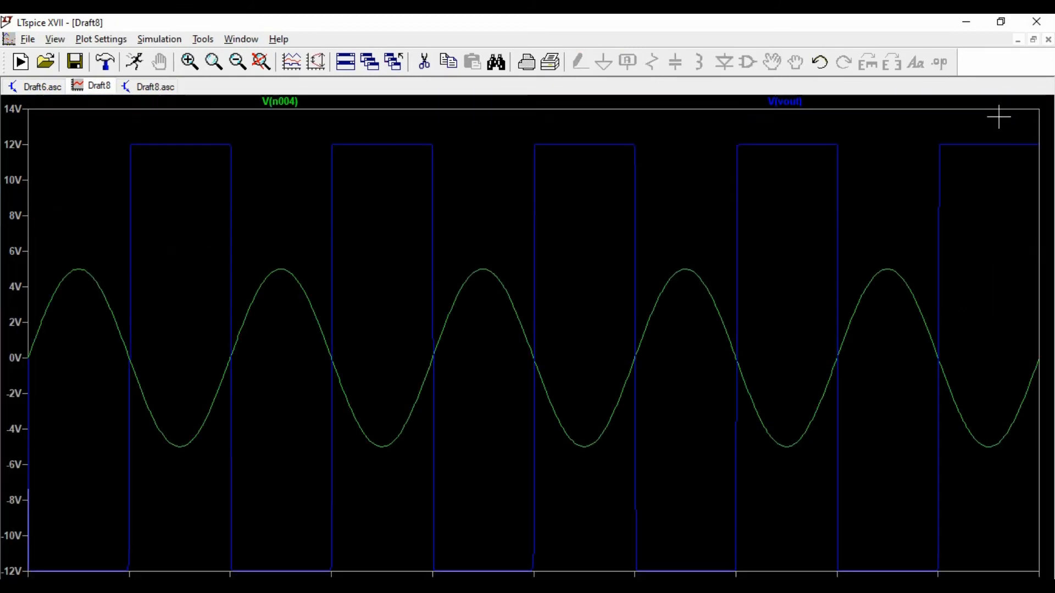
left_click(1033, 40)
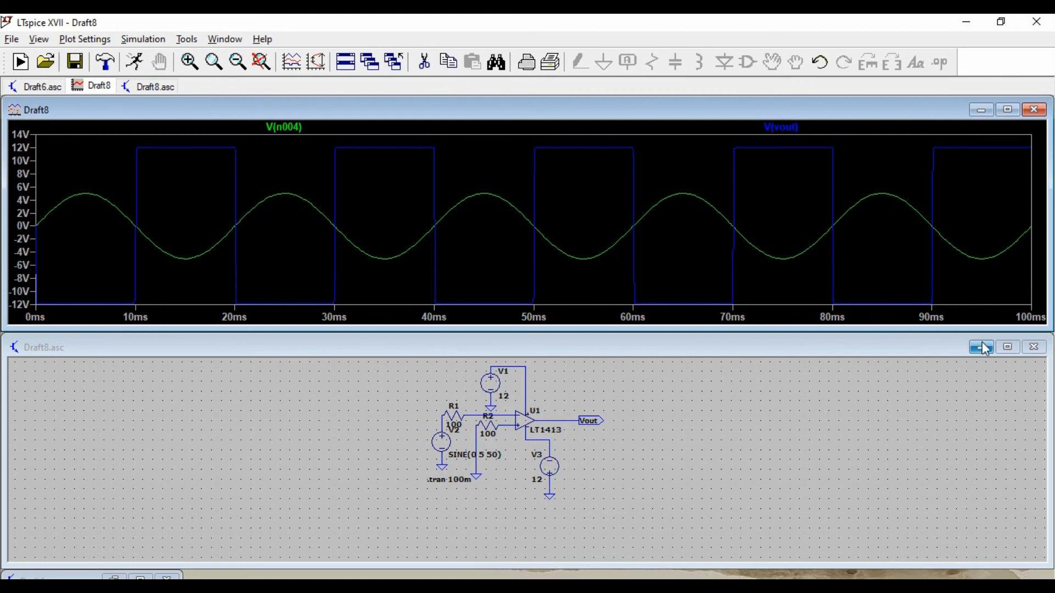
left_click(1008, 349)
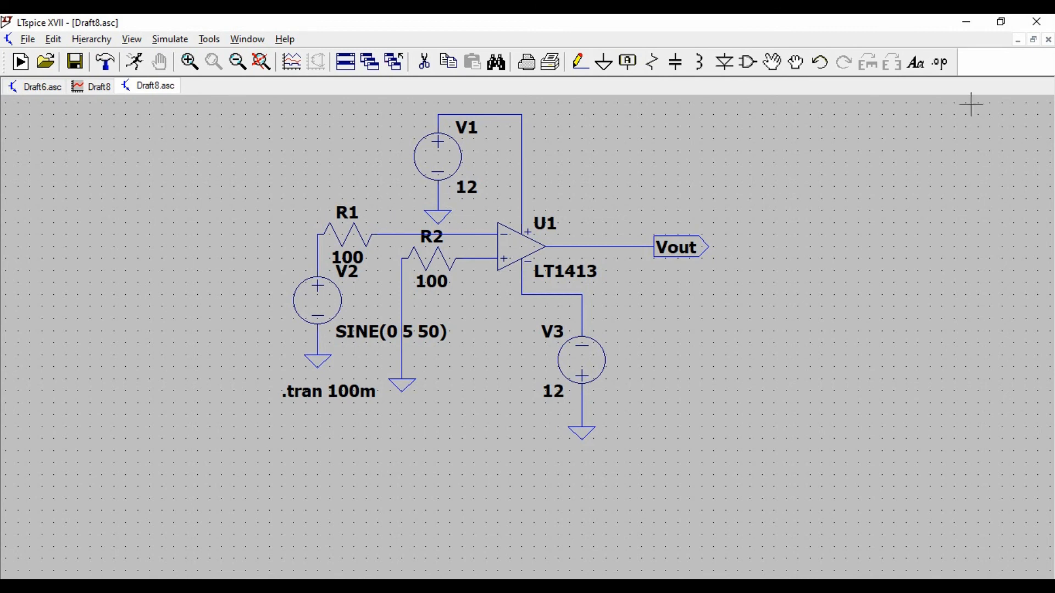
left_click(1032, 41)
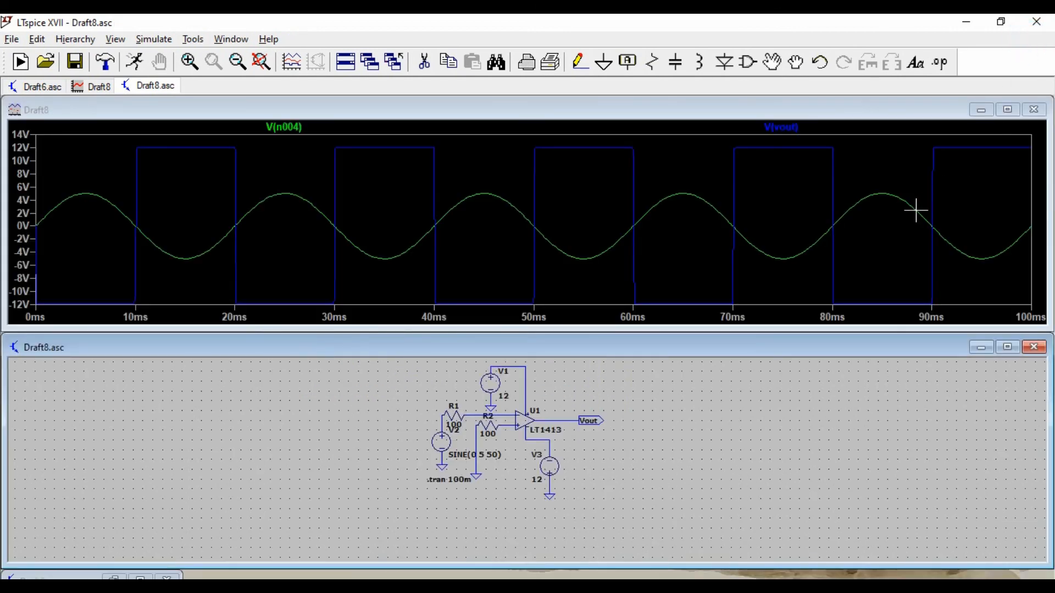
left_click(1009, 111)
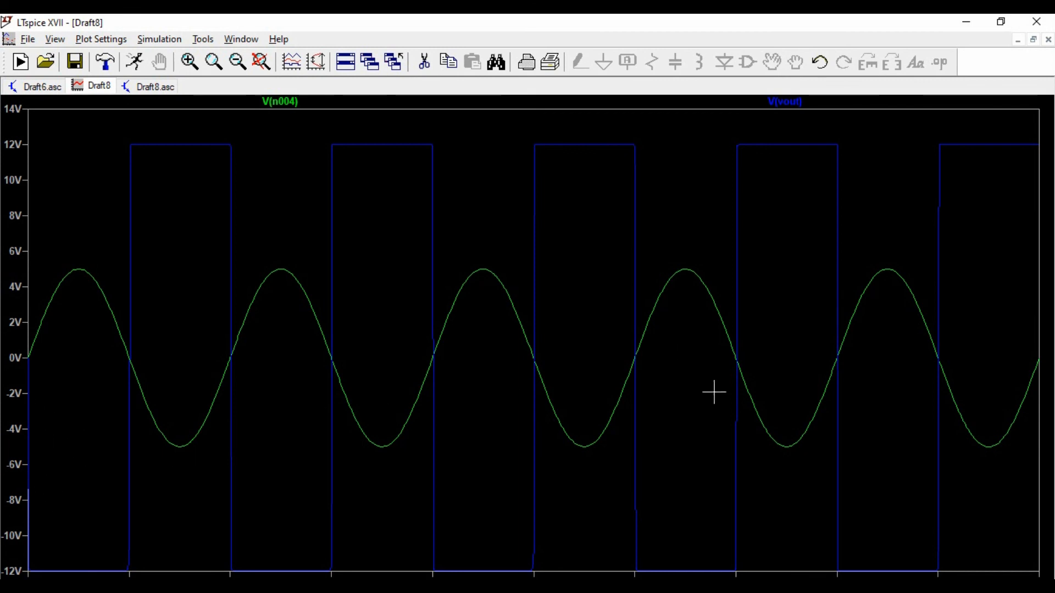
left_click(1034, 40)
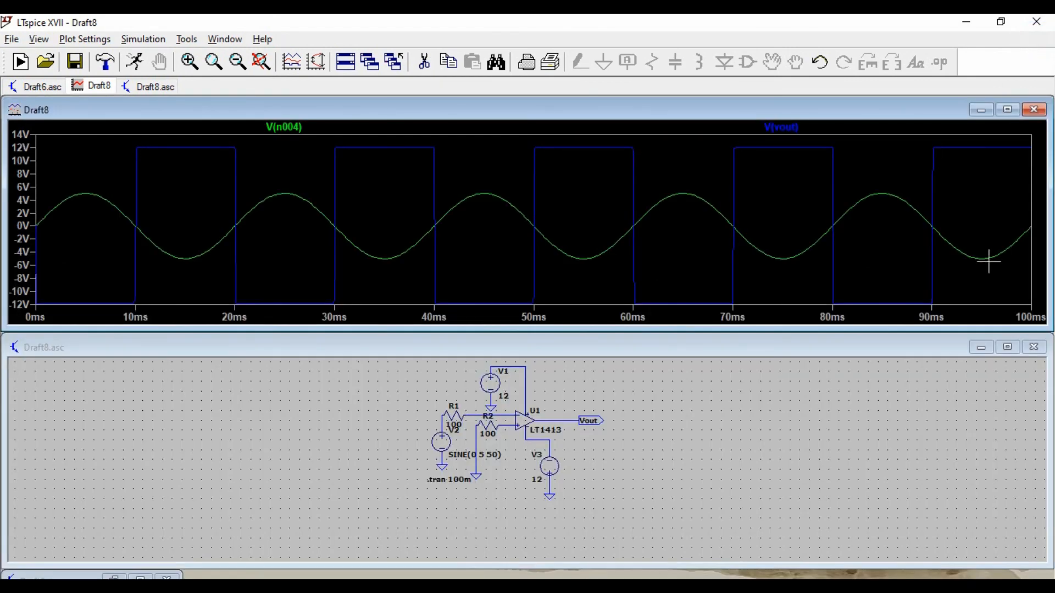
left_click(1008, 347)
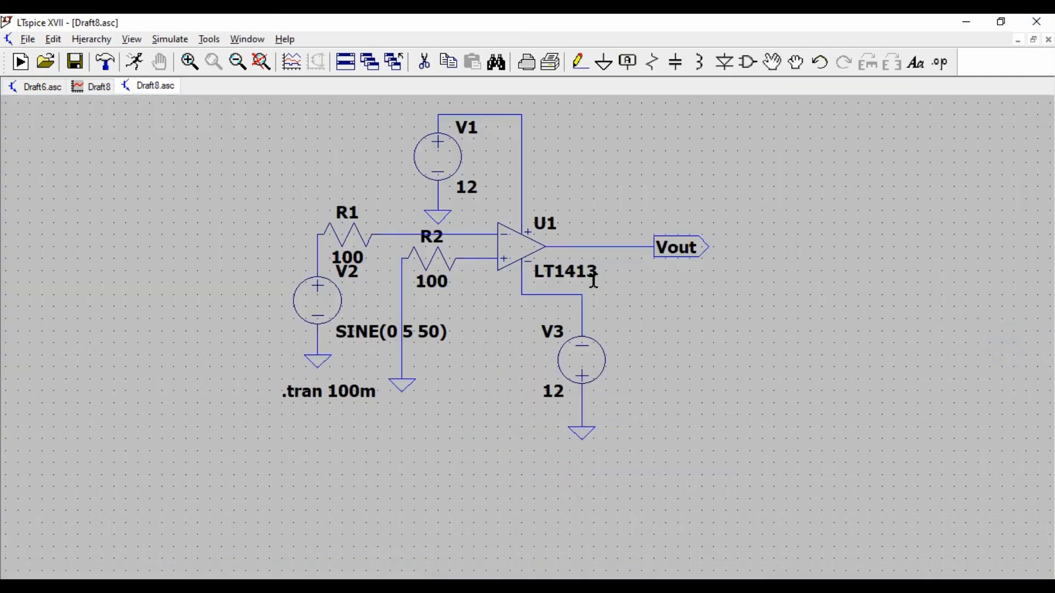